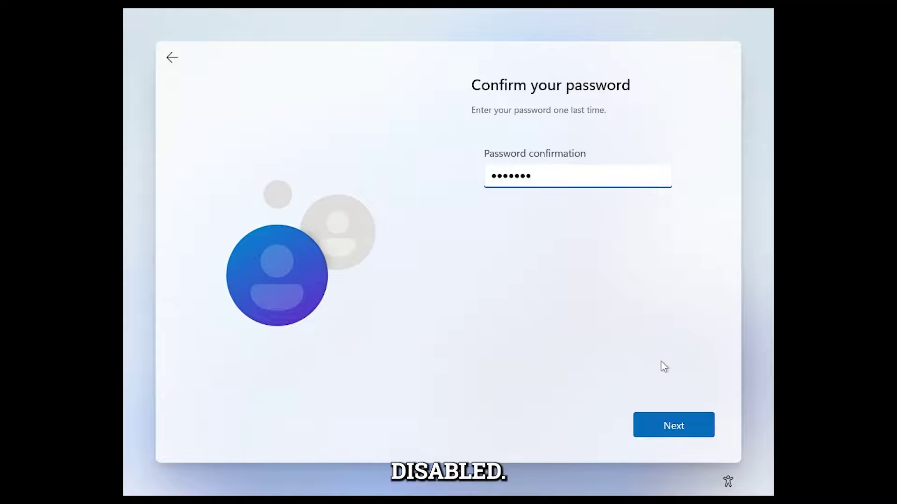
Step: Confirm the password and answer the first pet's name security question
{"action": "left_click", "coordinate": [671, 435]}
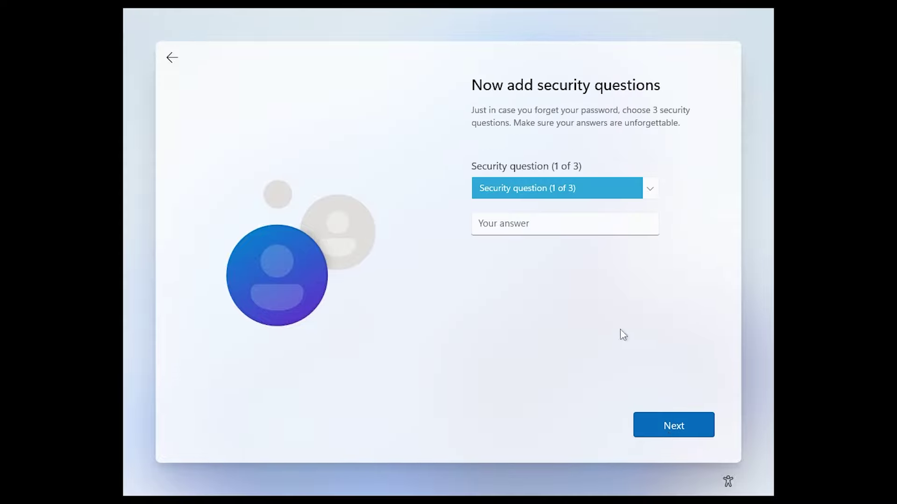
{"action": "key", "text": "Tab"}
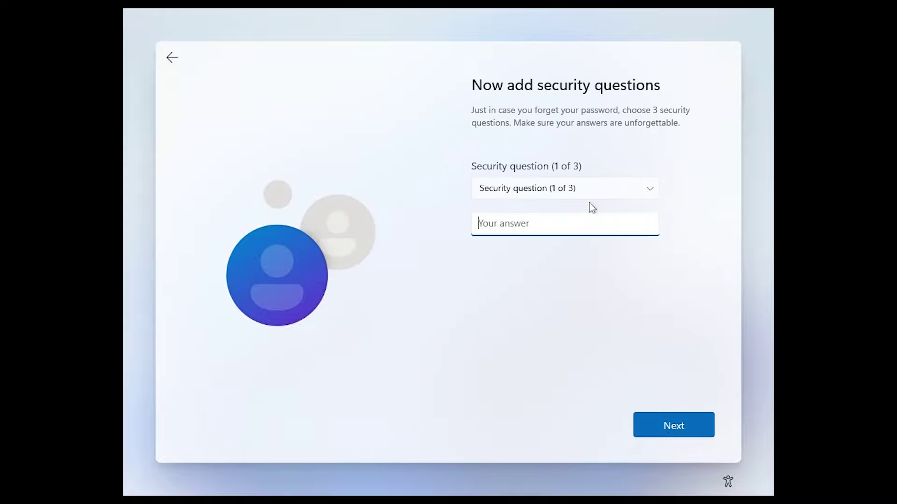
{"action": "left_click", "coordinate": [584, 187]}
{"action": "left_click", "coordinate": [575, 200]}
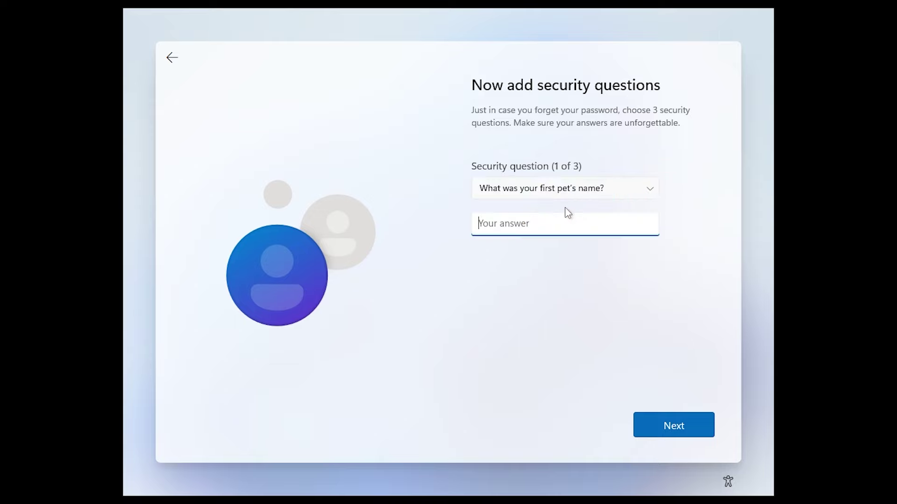
{"action": "key", "text": "Tab"}
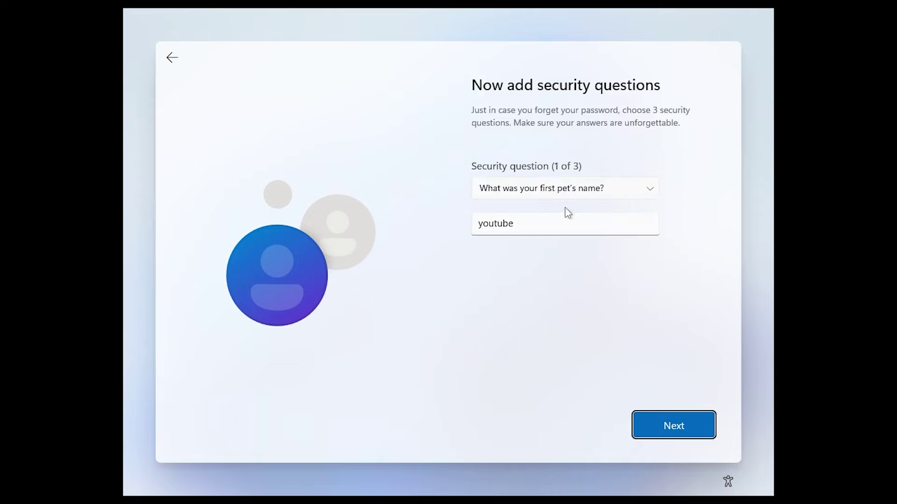
{"action": "key", "text": "Return"}
Step: Answer the second and third security questions and submit them
{"action": "key", "text": "Tab"}
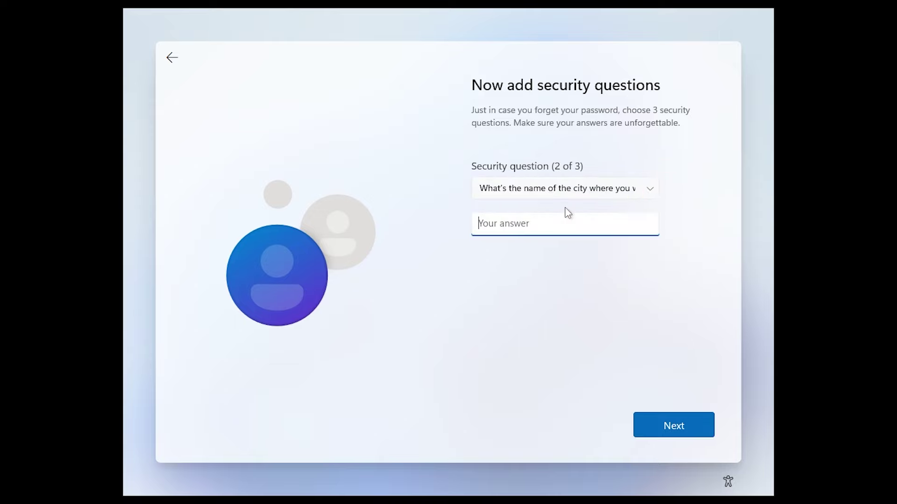
{"action": "type", "text": "youtube"}
{"action": "key", "text": "Tab"}
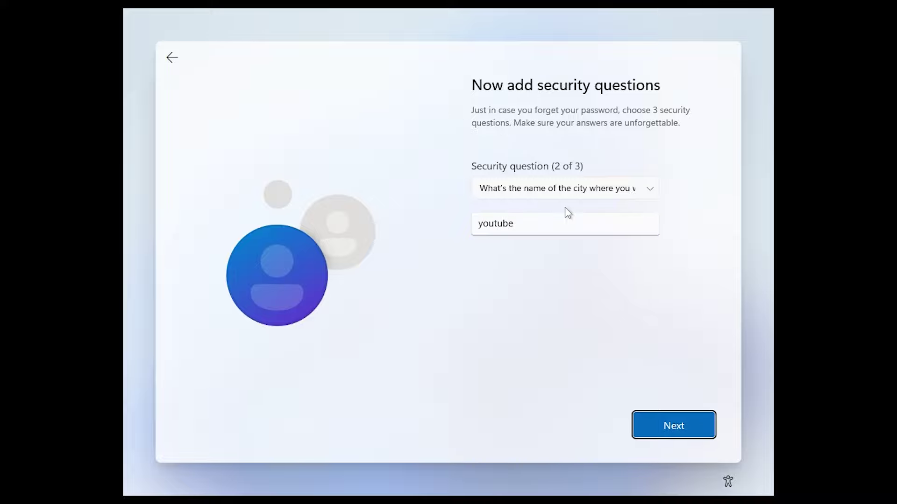
{"action": "key", "text": "Return"}
{"action": "key", "text": "Tab"}
{"action": "type", "text": "youtu"}
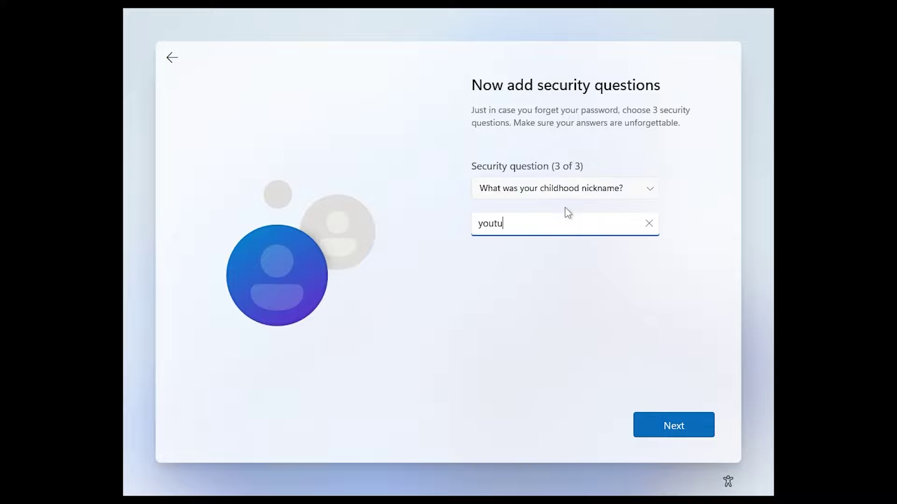
{"action": "type", "text": "be"}
{"action": "key", "text": "Tab"}
{"action": "key", "text": "Return"}
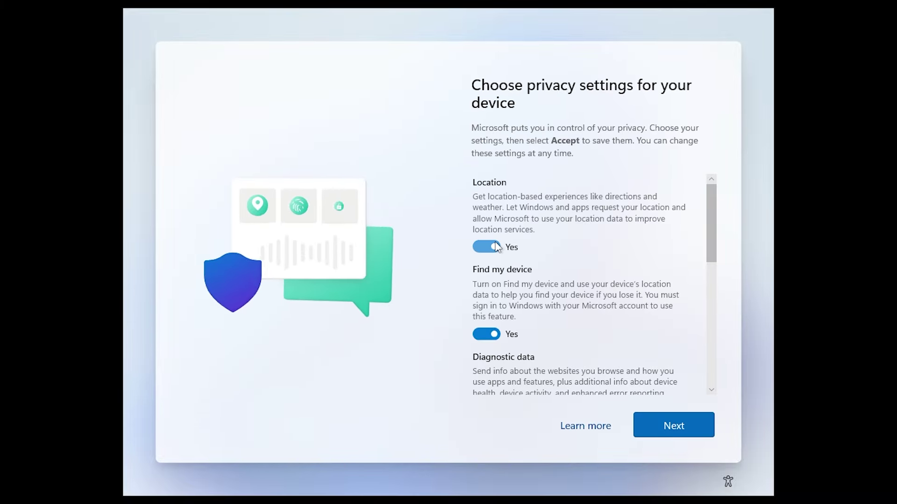
Step: Switch all privacy options to No, keep diagnostic data at Required only, and accept
{"action": "left_click", "coordinate": [486, 236]}
{"action": "left_click", "coordinate": [486, 323]}
{"action": "scroll", "coordinate": [492, 339], "scroll_direction": "down", "scroll_amount": 2}
{"action": "left_click", "coordinate": [496, 341]}
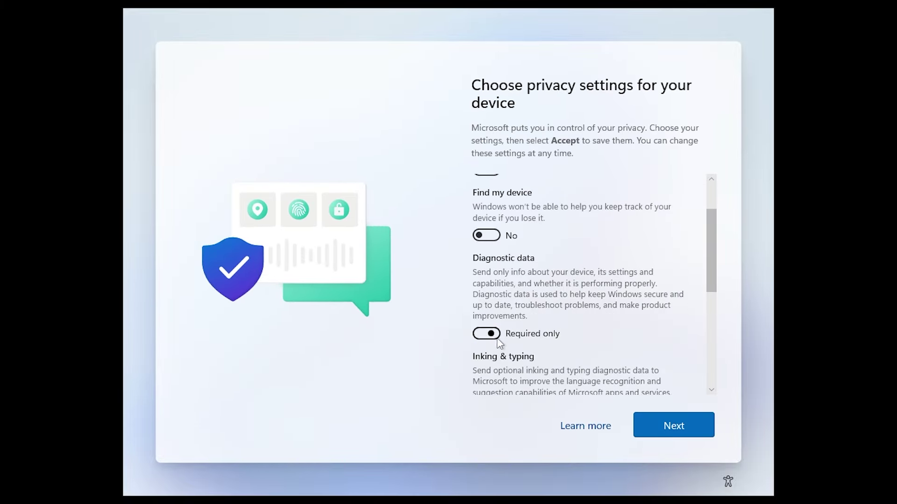
{"action": "scroll", "coordinate": [500, 343], "scroll_direction": "down", "scroll_amount": 2}
{"action": "left_click", "coordinate": [501, 344]}
{"action": "scroll", "coordinate": [543, 364], "scroll_direction": "down", "scroll_amount": 2}
{"action": "left_click", "coordinate": [542, 363]}
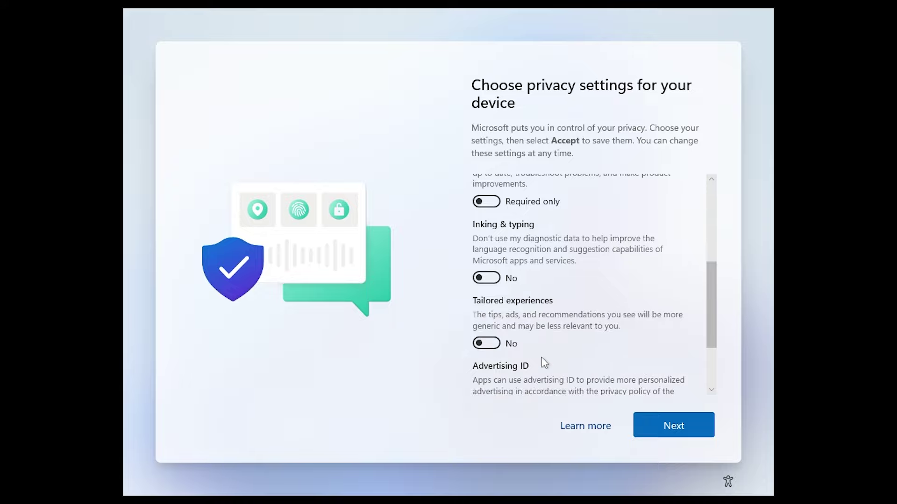
{"action": "scroll", "coordinate": [542, 358], "scroll_direction": "down", "scroll_amount": 2}
{"action": "left_click", "coordinate": [487, 326]}
{"action": "left_click", "coordinate": [669, 422]}
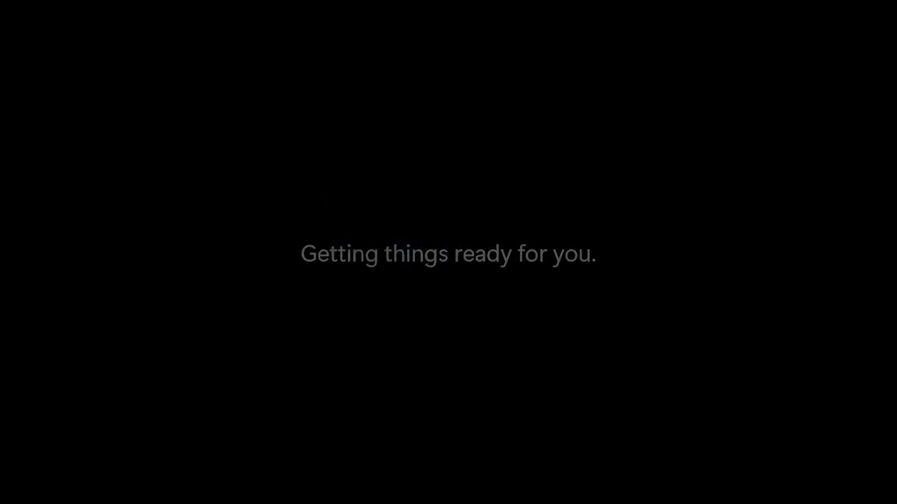
{"action": "key", "text": "ctrl+alt+Break"}
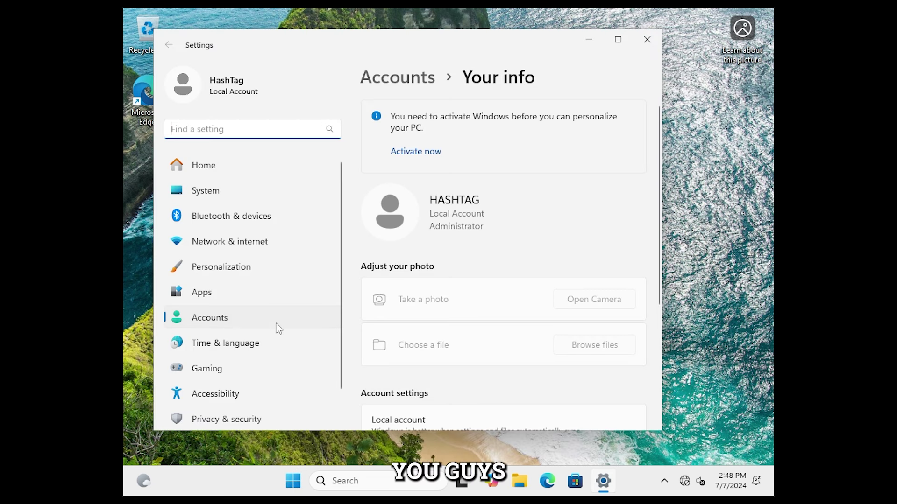
Step: Go to System > About in Settings
{"action": "scroll", "coordinate": [278, 328], "scroll_direction": "down", "scroll_amount": 1}
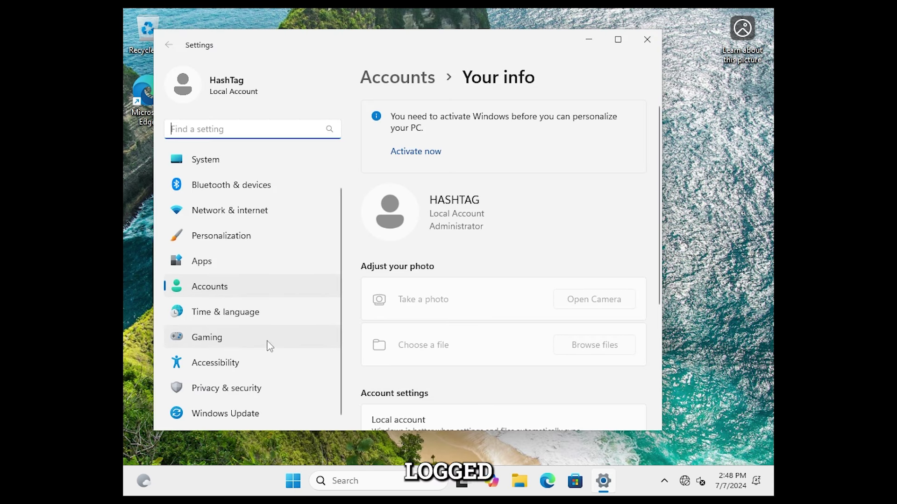
{"action": "left_click", "coordinate": [207, 161]}
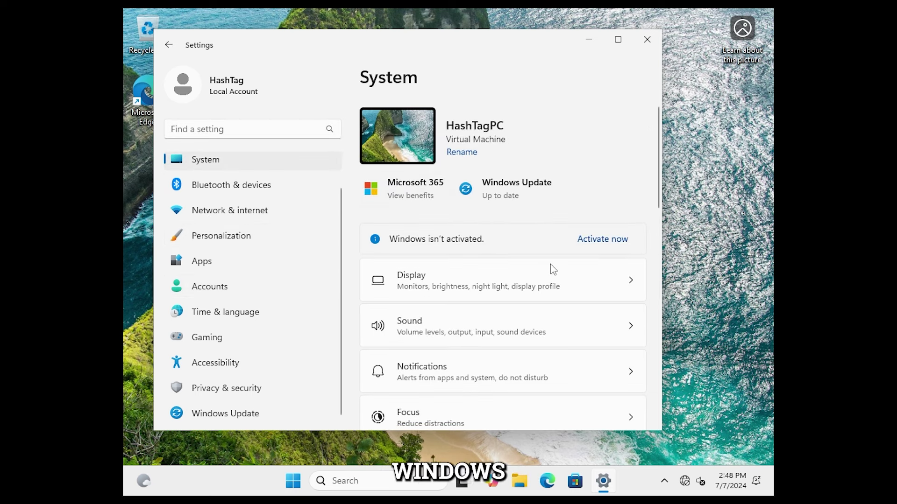
{"action": "scroll", "coordinate": [550, 266], "scroll_direction": "down", "scroll_amount": 6}
{"action": "scroll", "coordinate": [549, 340], "scroll_direction": "down", "scroll_amount": 5}
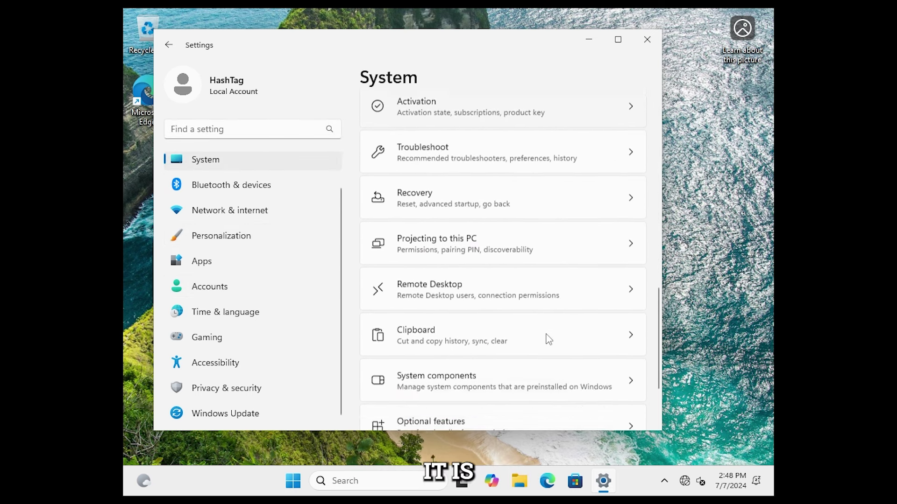
{"action": "left_click", "coordinate": [419, 398]}
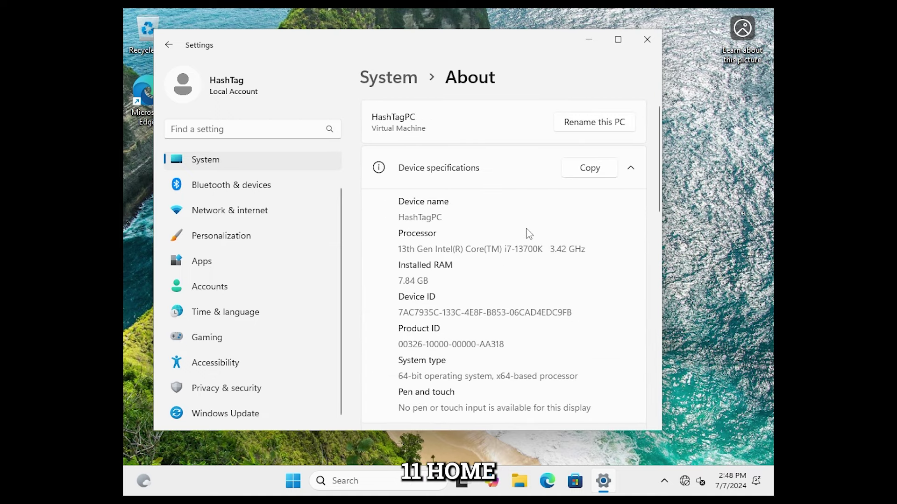
Step: Highlight edition Windows 11 Home, version 24H2 and OS build 26100.863 under Windows specifications
{"action": "scroll", "coordinate": [559, 268], "scroll_direction": "down", "scroll_amount": 3}
{"action": "scroll", "coordinate": [559, 267], "scroll_direction": "down", "scroll_amount": 5}
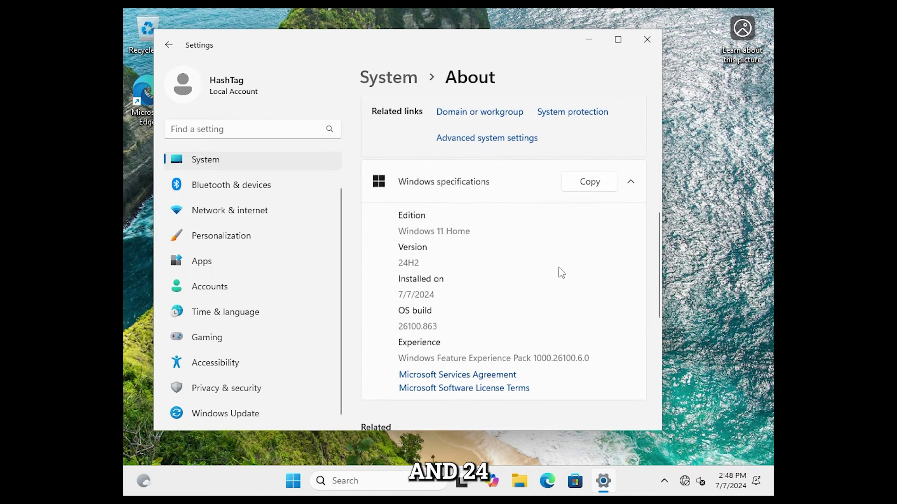
{"action": "left_click_drag", "start_coordinate": [473, 157], "coordinate": [391, 158]}
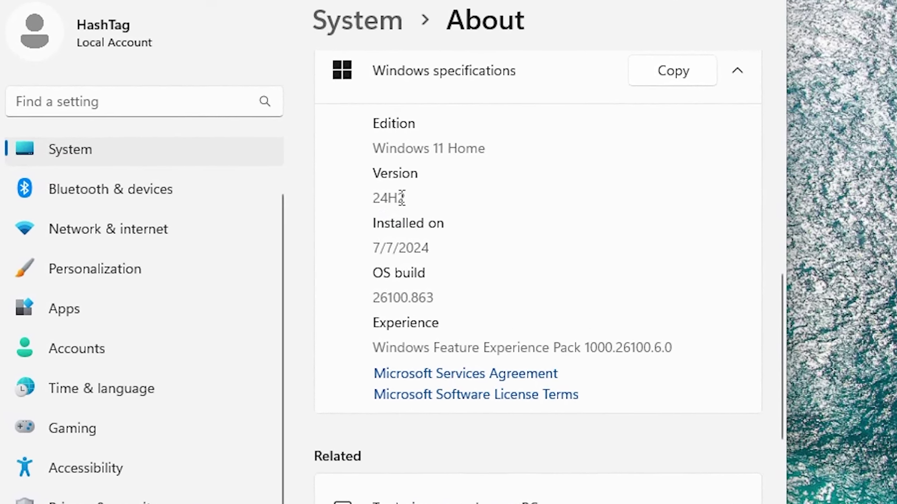
{"action": "left_click_drag", "start_coordinate": [408, 196], "coordinate": [372, 197]}
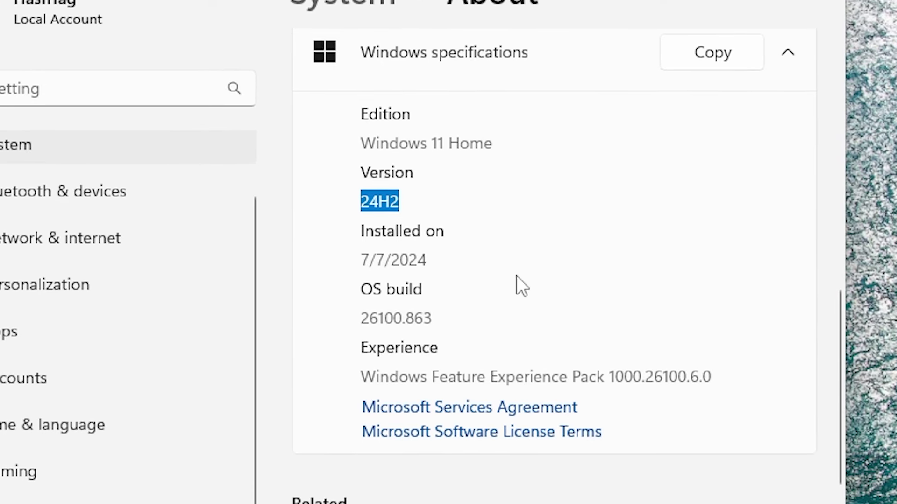
{"action": "left_click_drag", "start_coordinate": [444, 318], "coordinate": [354, 315]}
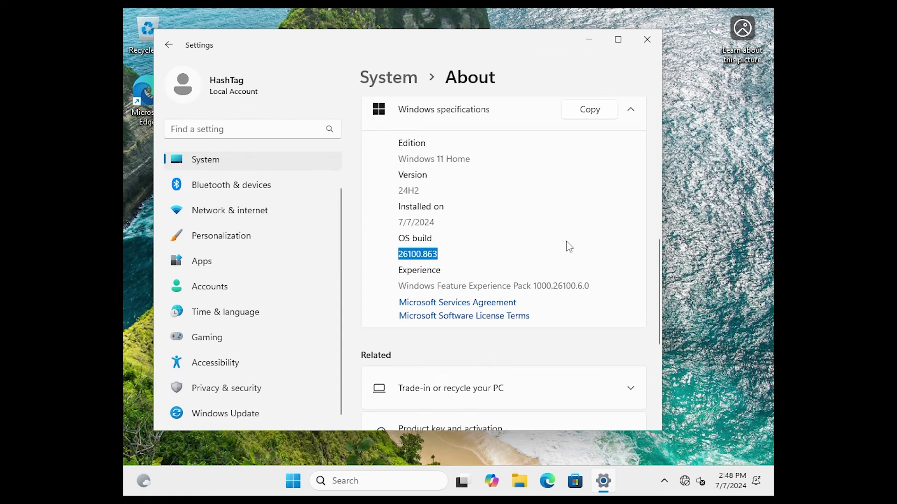
{"action": "left_click", "coordinate": [669, 295]}
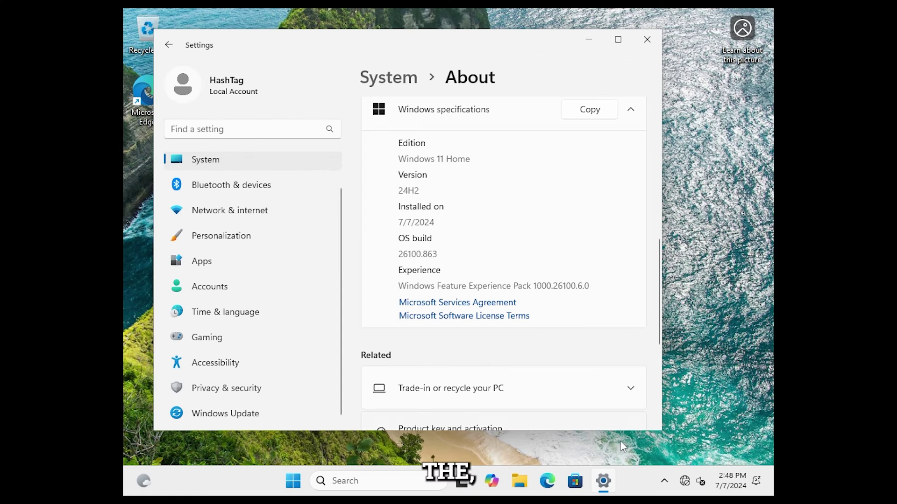
{"action": "scroll", "coordinate": [574, 349], "scroll_direction": "down", "scroll_amount": 3}
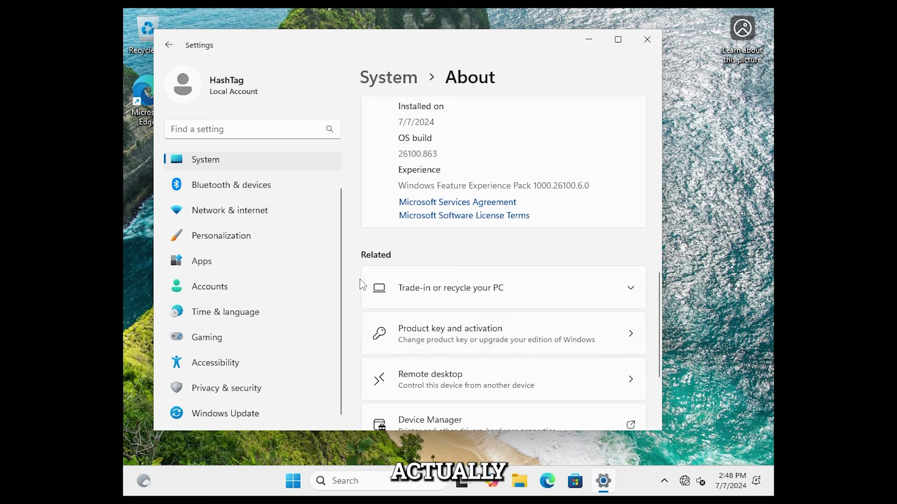
Step: Enable the Ethernet adapter from Advanced network settings
{"action": "left_click", "coordinate": [225, 210]}
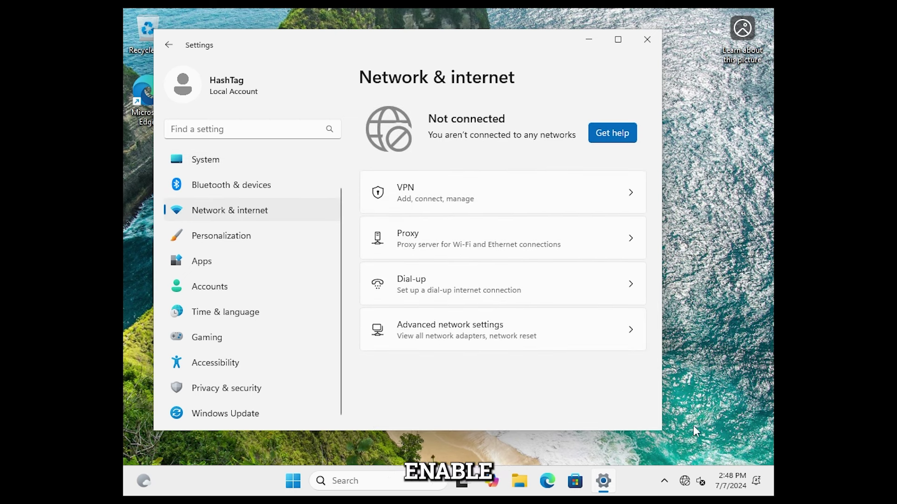
{"action": "right_click", "coordinate": [684, 481]}
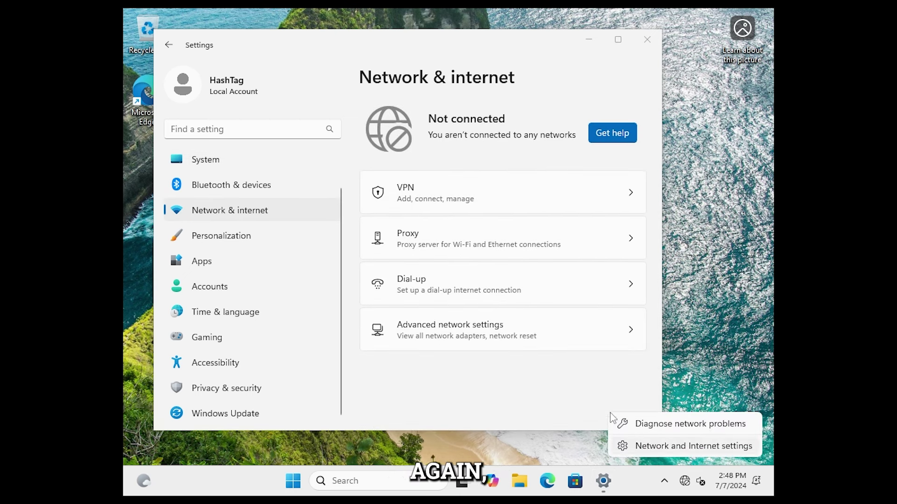
{"action": "left_click", "coordinate": [461, 335]}
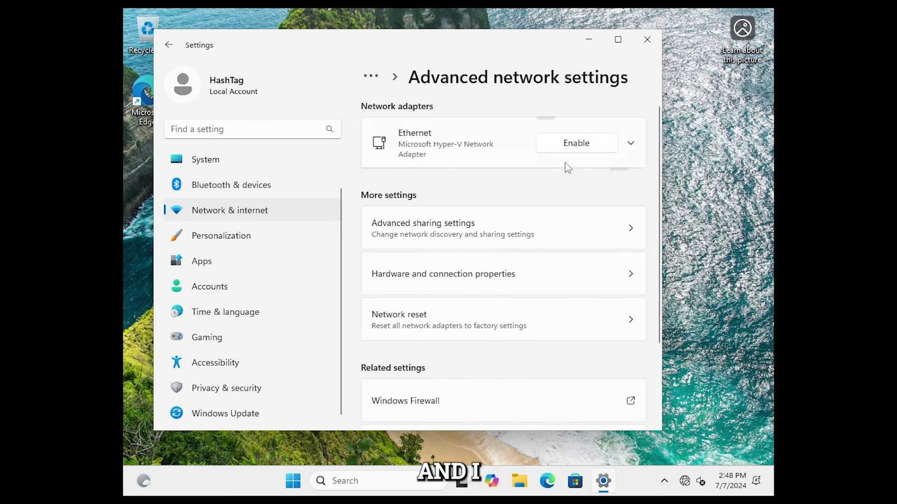
{"action": "left_click", "coordinate": [577, 142]}
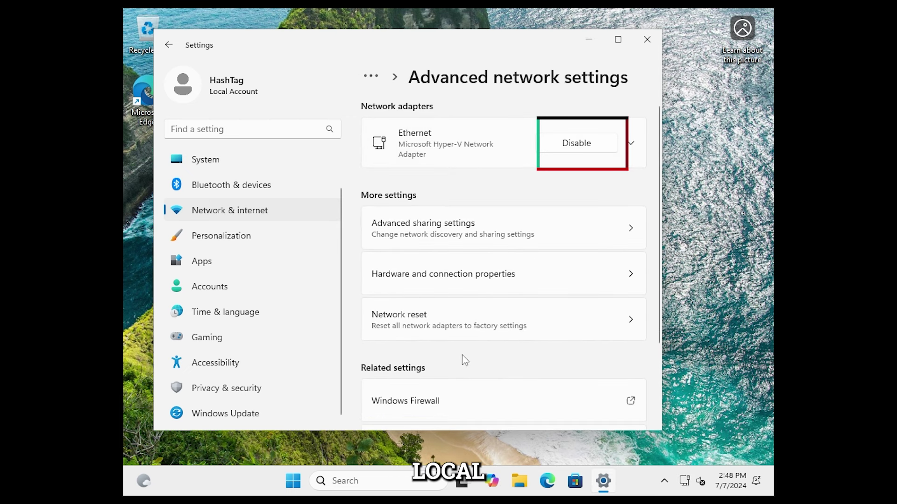
Step: Sign out of the current account from the Start menu
{"action": "left_click", "coordinate": [293, 481]}
{"action": "left_click", "coordinate": [209, 287]}
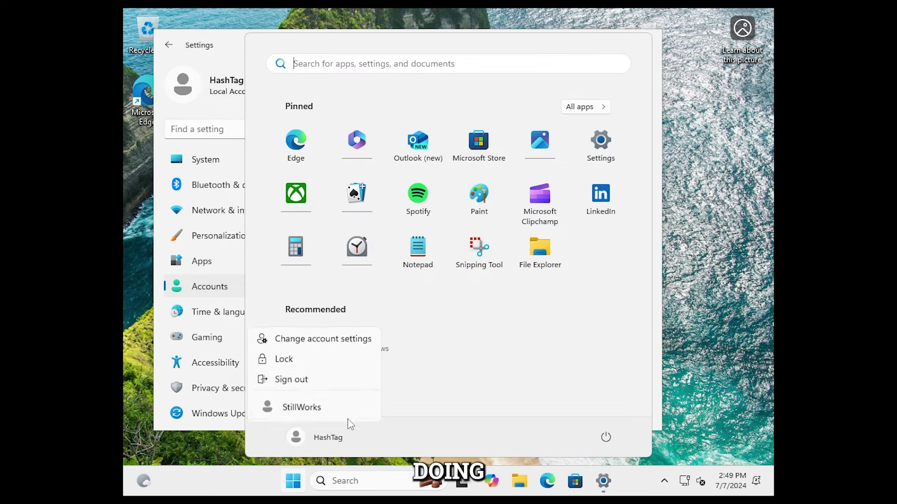
{"action": "left_click", "coordinate": [294, 377]}
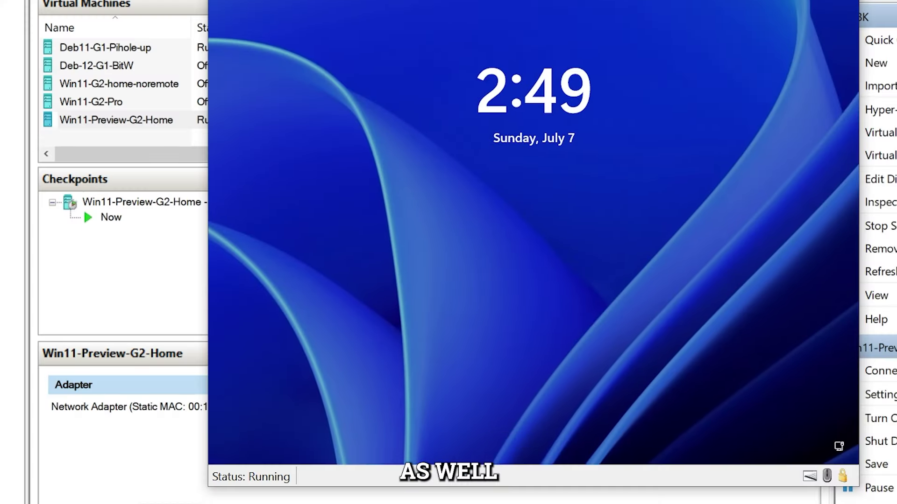
Step: Sign back in to the local account with its password
{"action": "left_click", "coordinate": [416, 148]}
{"action": "left_click", "coordinate": [288, 432]}
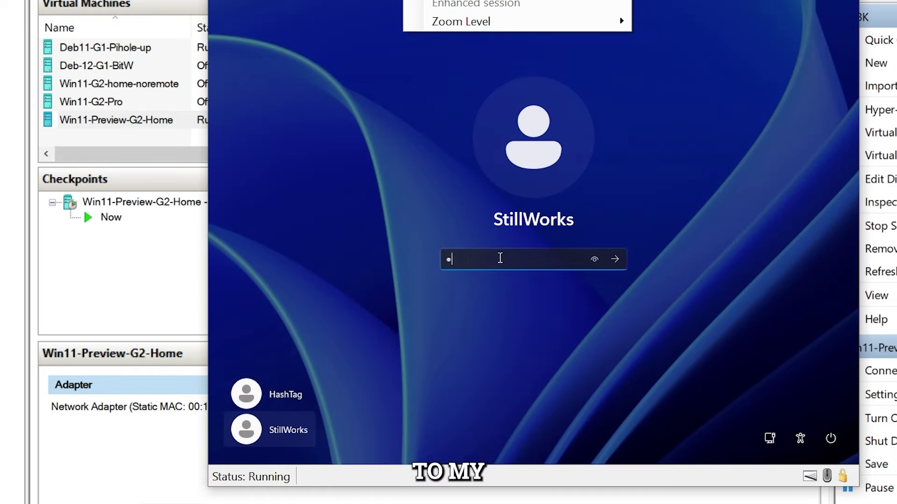
{"action": "key", "text": "Return"}
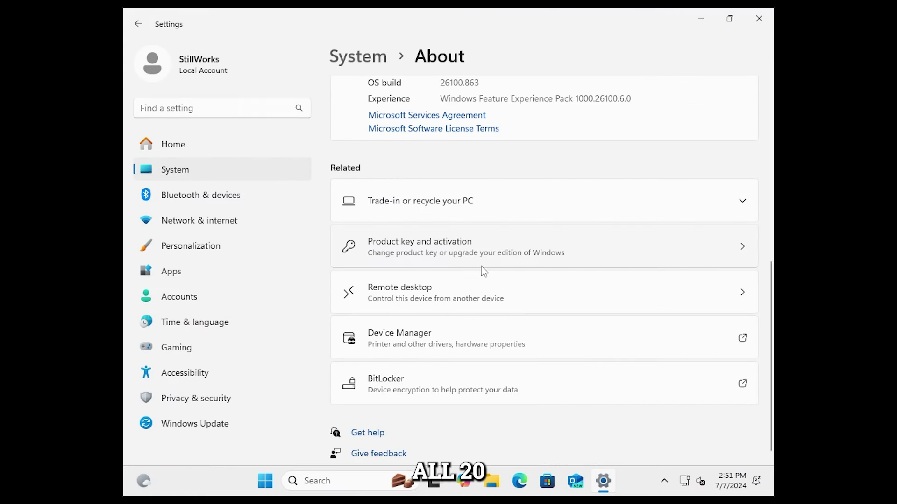
Step: Confirm the Remote desktop page shows it is unavailable on Home, then close Settings
{"action": "scroll", "coordinate": [477, 278], "scroll_direction": "up", "scroll_amount": 3}
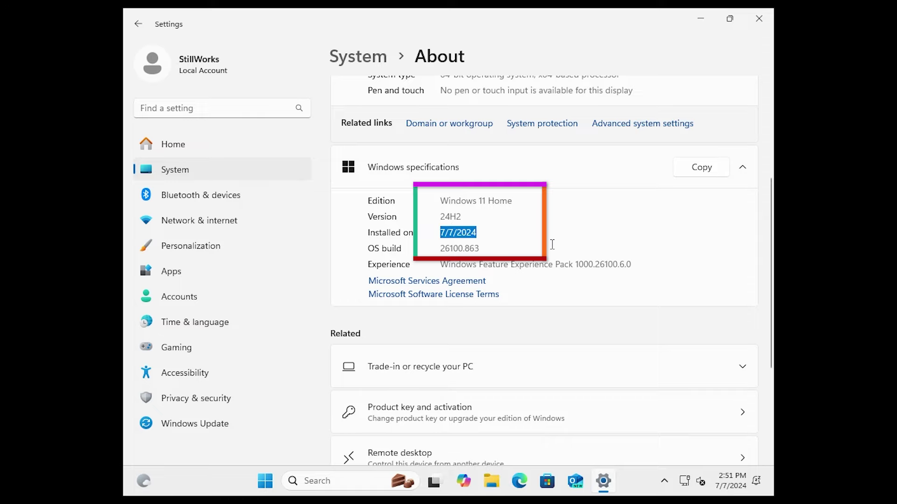
{"action": "left_click", "coordinate": [580, 462]}
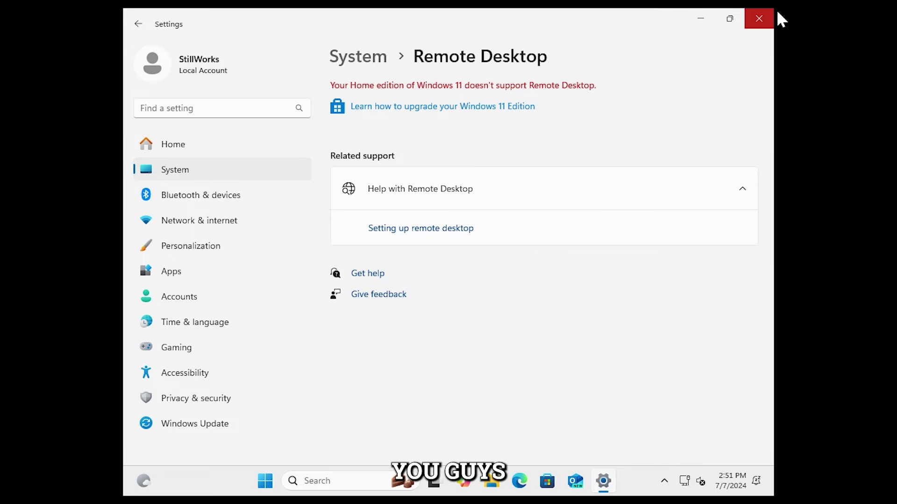
{"action": "left_click", "coordinate": [760, 18]}
Step: Shut down the virtual machine from the Start menu
{"action": "left_click", "coordinate": [299, 476]}
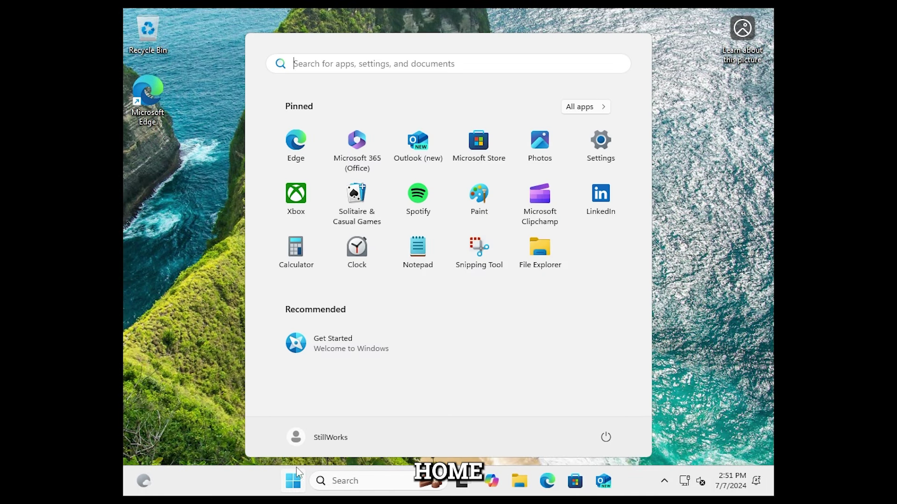
{"action": "left_click", "coordinate": [602, 439]}
{"action": "left_click", "coordinate": [612, 389]}
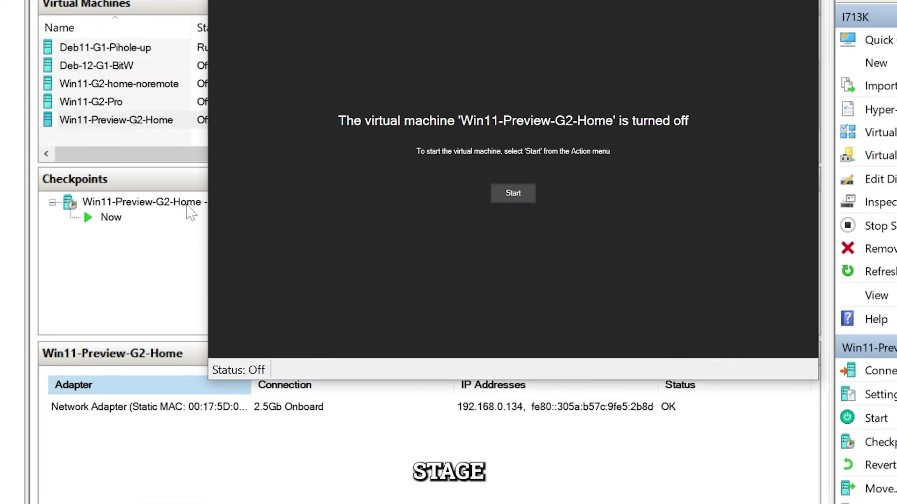
Step: Rename the checkpoint to 'Win11-Preview-G2-Home - OOBE not Done'
{"action": "left_click", "coordinate": [187, 205]}
{"action": "right_click", "coordinate": [187, 205]}
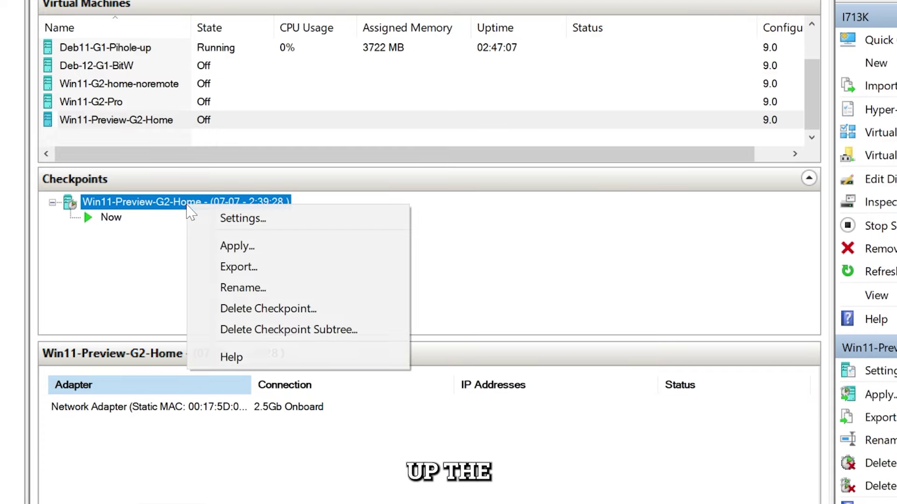
{"action": "left_click", "coordinate": [229, 287]}
{"action": "key", "text": "End"}
{"action": "key", "text": "ctrl+shift+Left"}
{"action": "key", "text": "ctrl+shift+Left"}
{"action": "key", "text": "ctrl+shift+Left"}
{"action": "key", "text": "ctrl+shift+Left"}
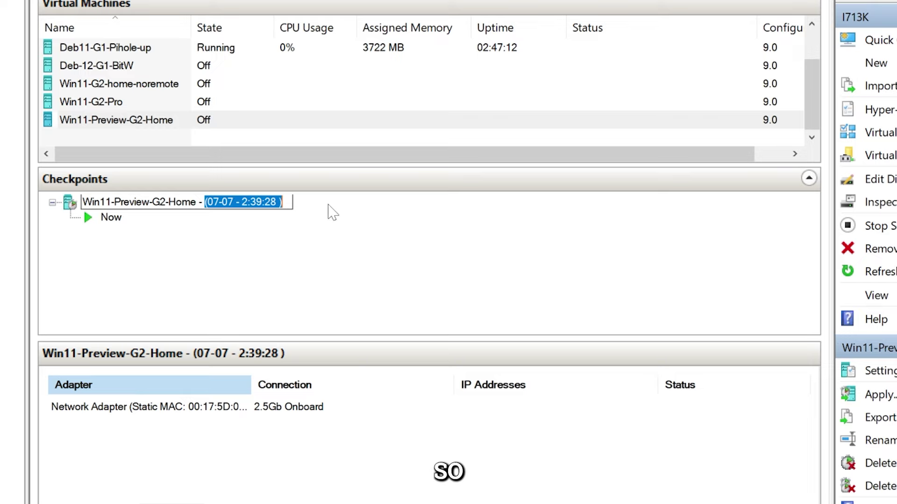
{"action": "type", "text": "OOBE not "}
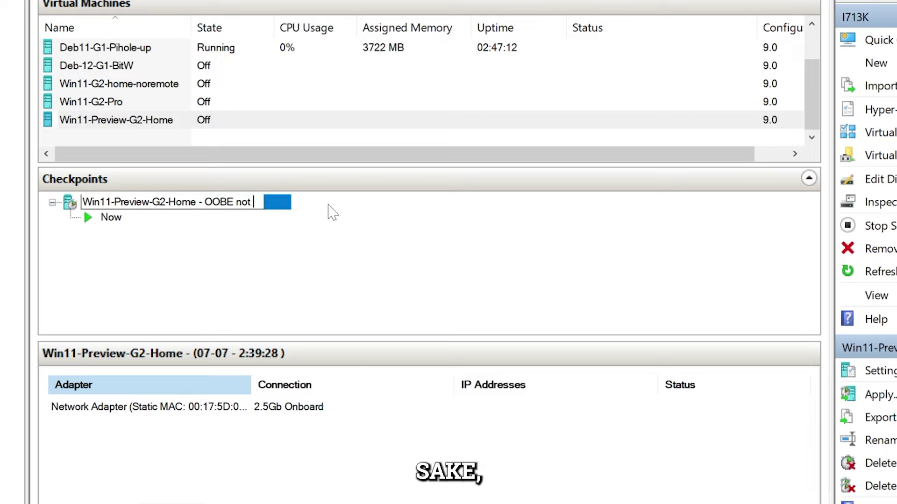
{"action": "type", "text": "Done"}
{"action": "key", "text": "Return"}
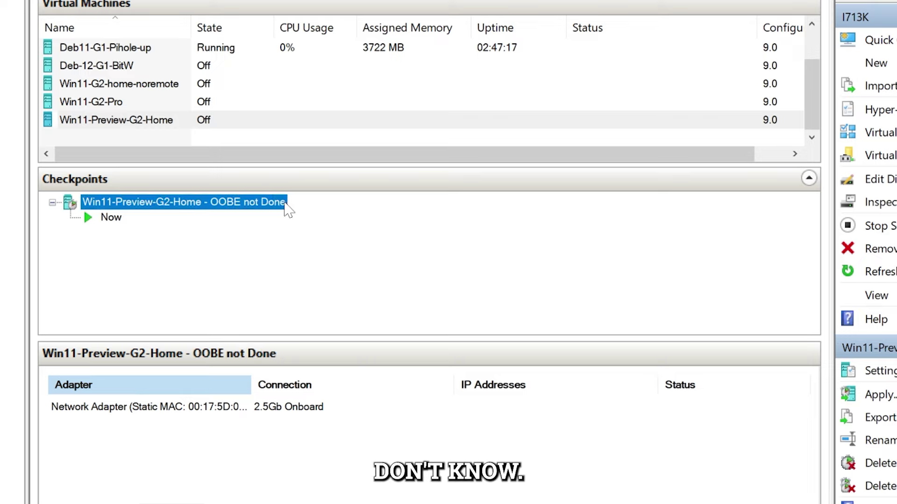
Step: Apply the renamed checkpoint and connect to the Win11-Preview-G2-Home VM
{"action": "right_click", "coordinate": [287, 208]}
{"action": "left_click", "coordinate": [288, 244]}
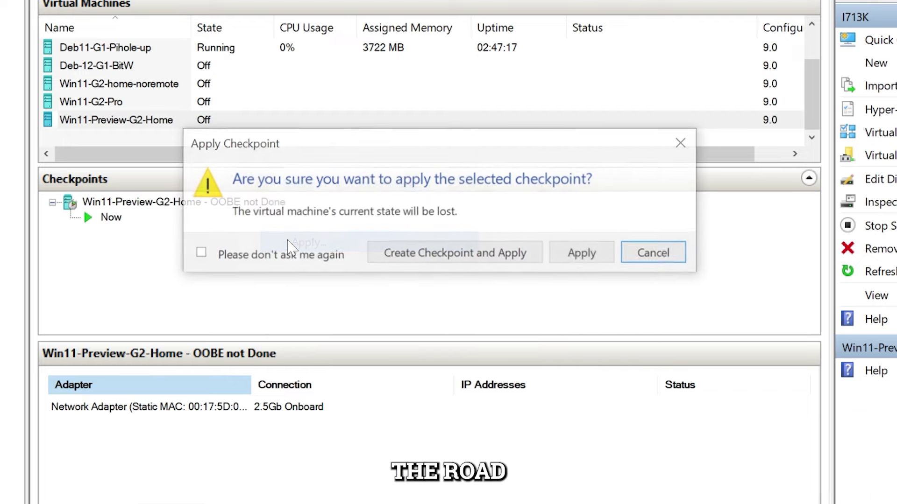
{"action": "left_click", "coordinate": [581, 255]}
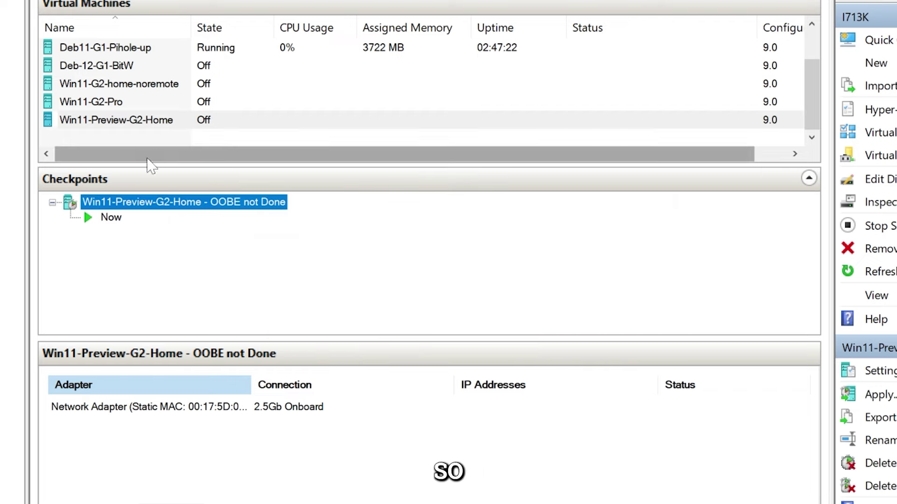
{"action": "right_click", "coordinate": [148, 121]}
{"action": "left_click", "coordinate": [204, 134]}
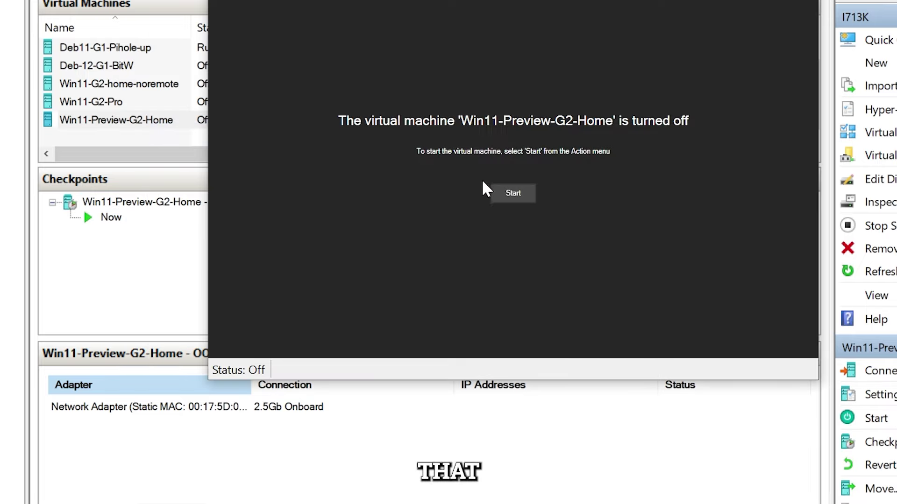
Step: Start the VM and name the device Method2
{"action": "left_click", "coordinate": [512, 192]}
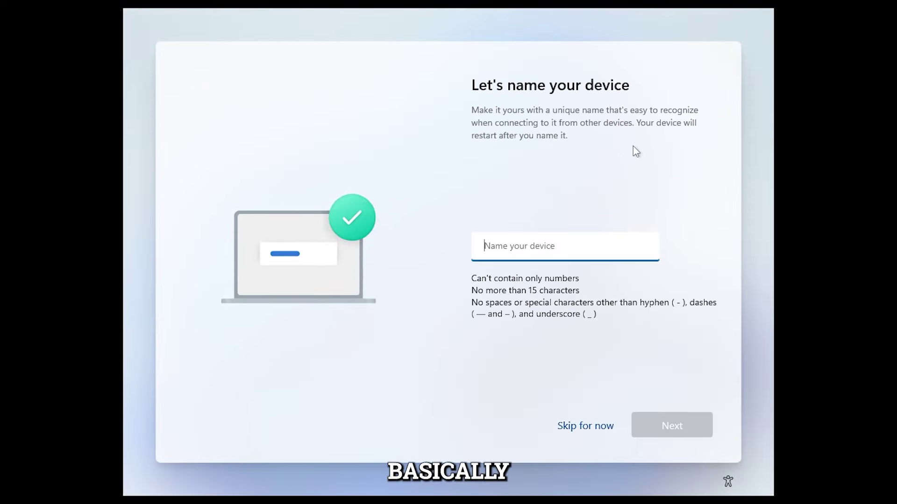
{"action": "type", "text": "Method2"}
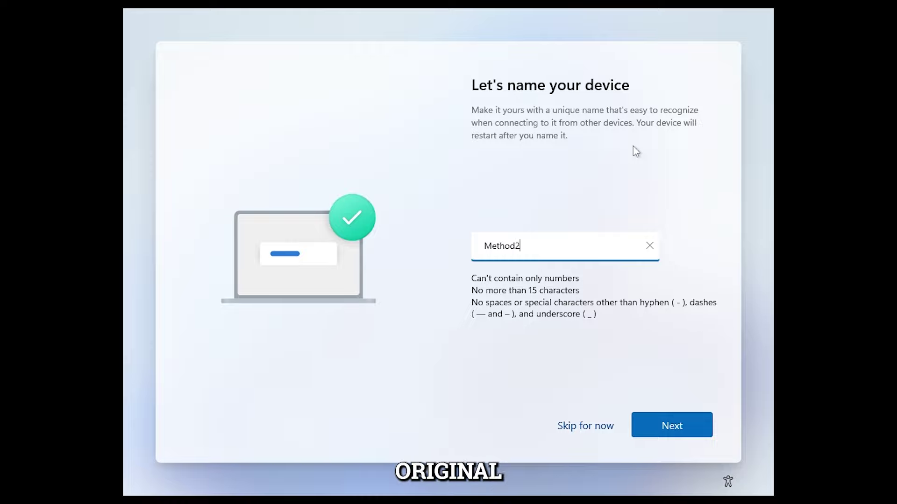
{"action": "left_click", "coordinate": [666, 426]}
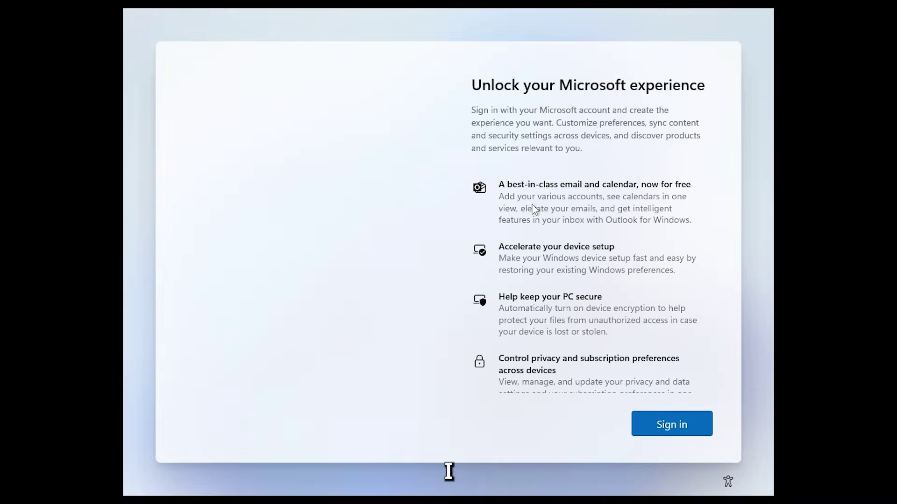
Step: Continue to Microsoft account sign-in, leaving the email empty, and bring up Command Prompt with Shift+F10
{"action": "scroll", "coordinate": [540, 230], "scroll_direction": "down", "scroll_amount": 5}
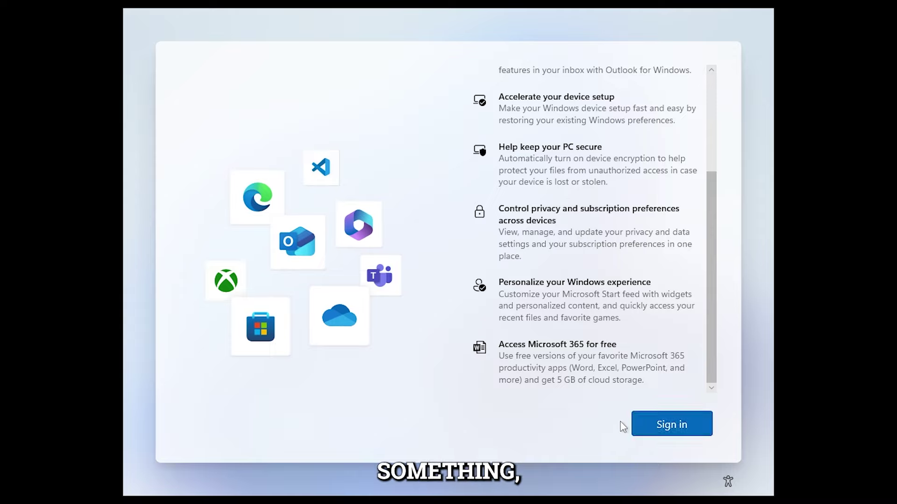
{"action": "left_click", "coordinate": [661, 424]}
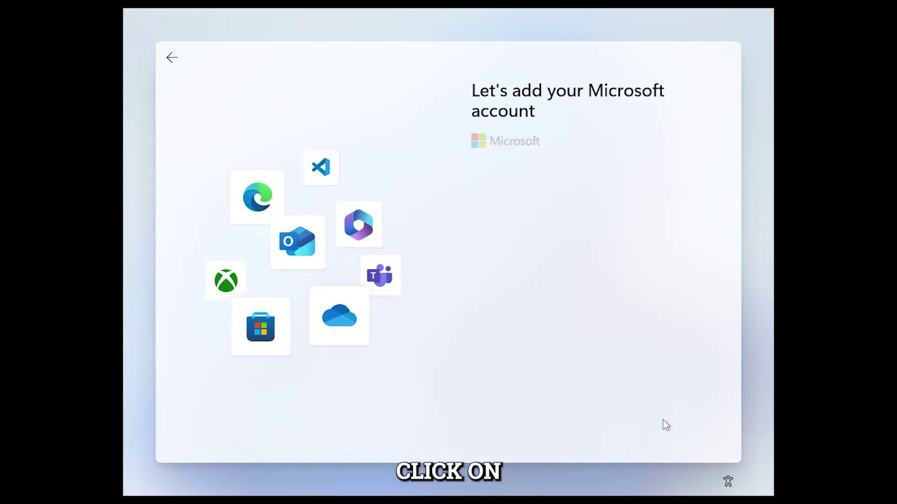
{"action": "left_click", "coordinate": [666, 426]}
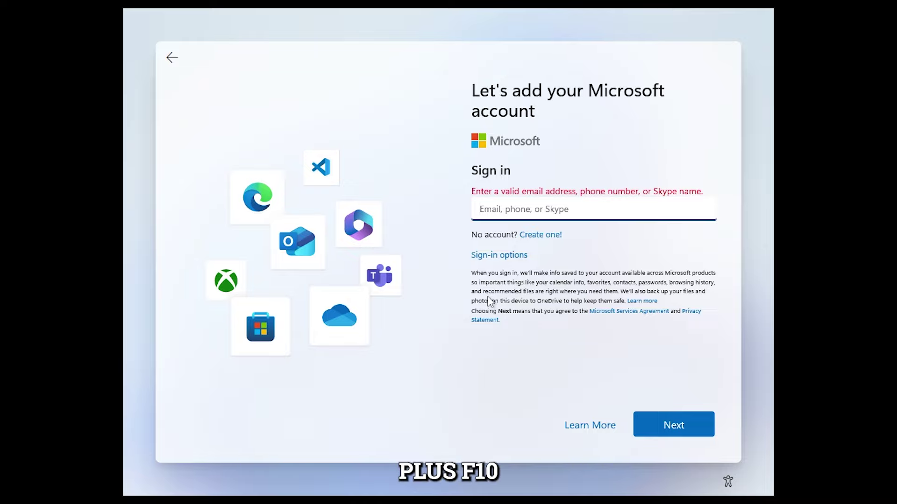
{"action": "key", "text": "shift+F10"}
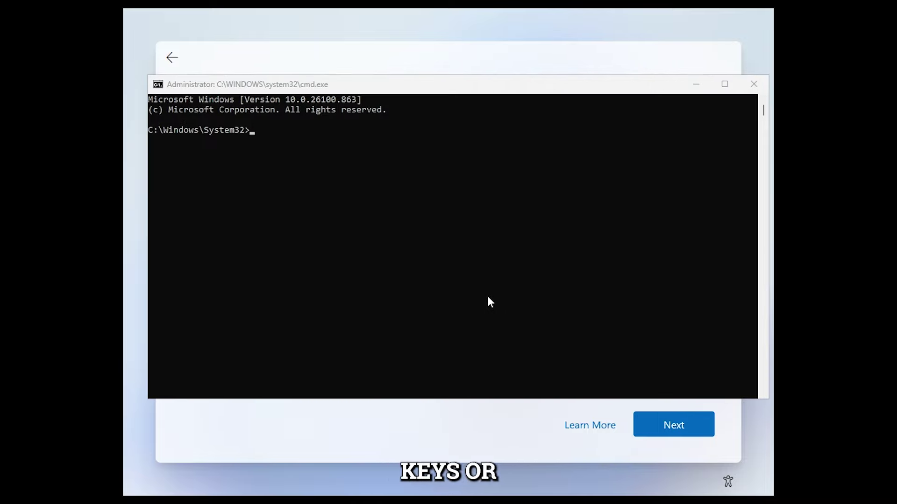
Step: Maximize the Command Prompt window and enlarge its text
{"action": "left_click", "coordinate": [725, 84]}
{"action": "scroll", "coordinate": [482, 171], "scroll_direction": "up", "scroll_amount": 4, "text": "ctrl"}
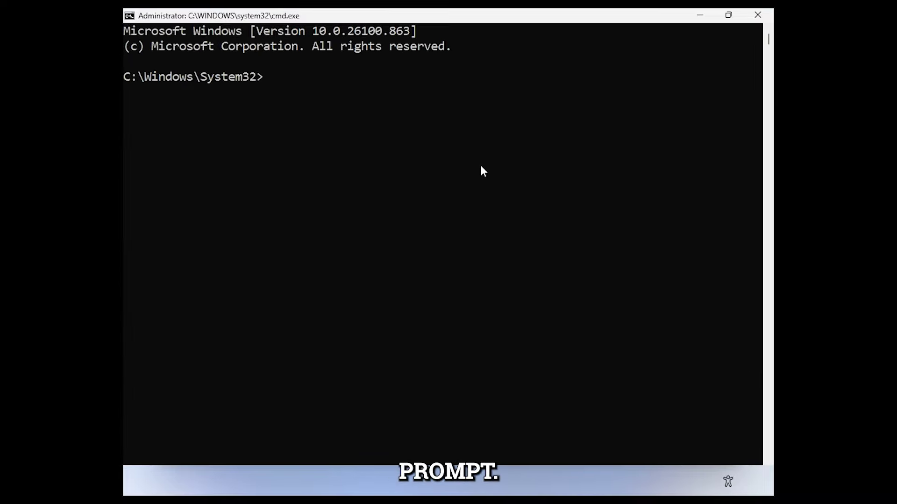
{"action": "scroll", "coordinate": [481, 167], "scroll_direction": "up", "scroll_amount": 1, "text": "ctrl"}
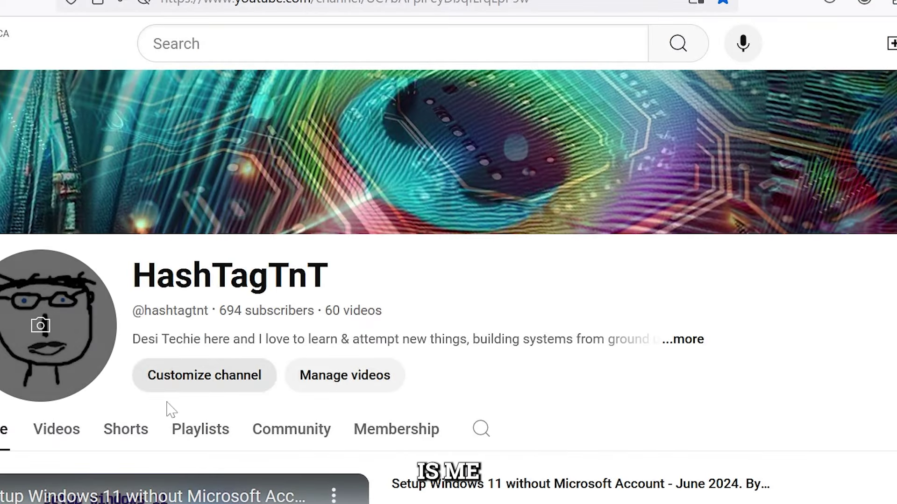
Step: Play the channel's 'This Piracy - Windows 11' video from the net user command demo, in theater mode
{"action": "scroll", "coordinate": [171, 410], "scroll_direction": "down", "scroll_amount": 2}
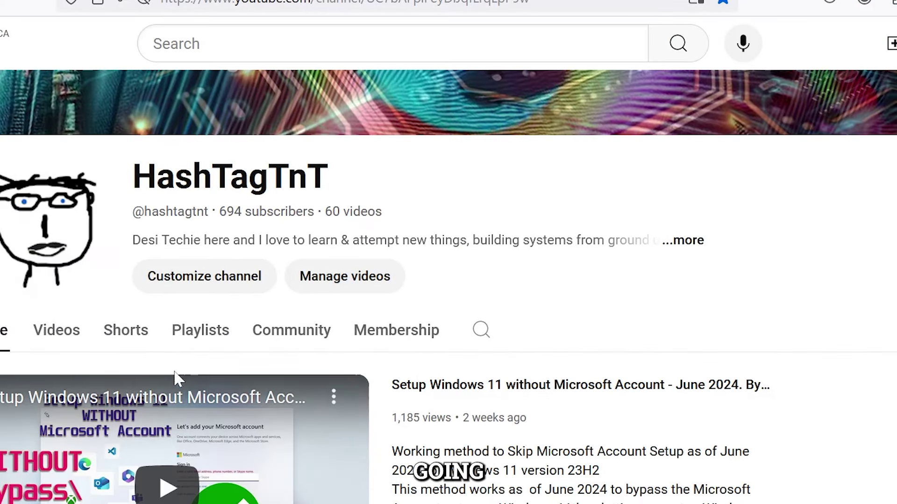
{"action": "left_click", "coordinate": [58, 333]}
{"action": "scroll", "coordinate": [366, 362], "scroll_direction": "down", "scroll_amount": 4}
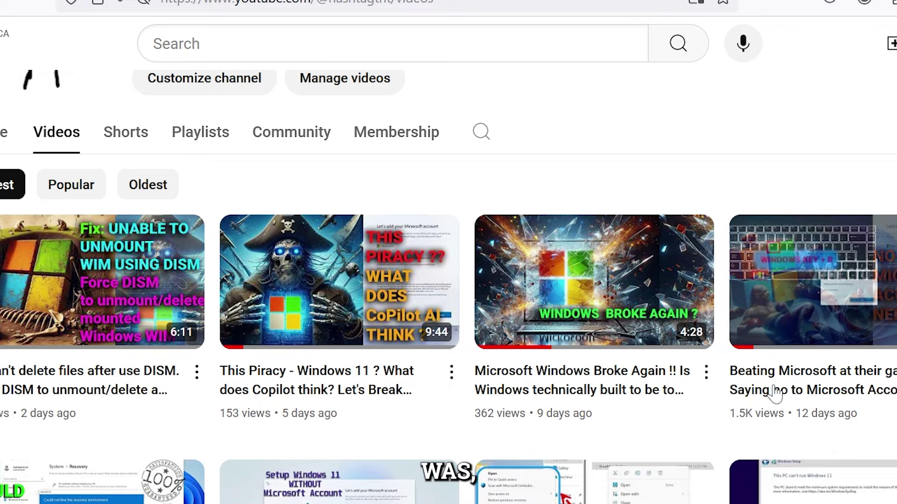
{"action": "scroll", "coordinate": [670, 397], "scroll_direction": "down", "scroll_amount": 1}
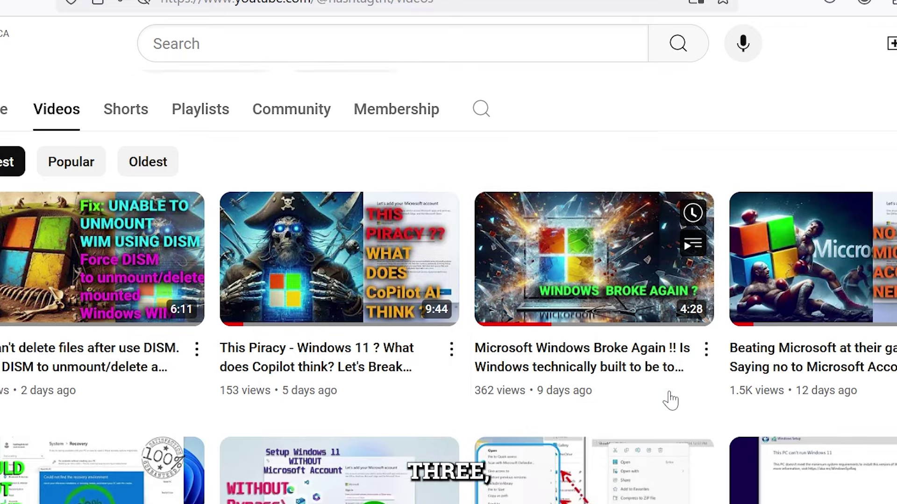
{"action": "left_click", "coordinate": [318, 369]}
{"action": "left_click", "coordinate": [154, 388]}
{"action": "left_click", "coordinate": [230, 393]}
{"action": "left_click", "coordinate": [462, 412]}
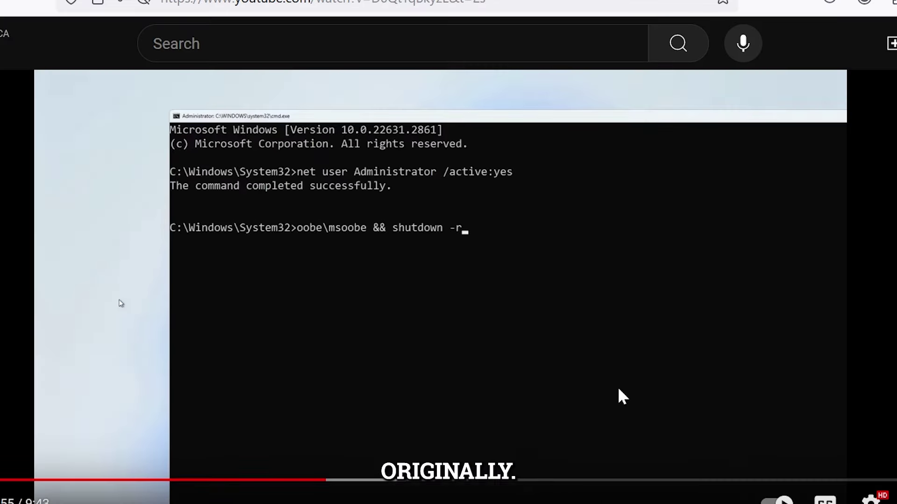
{"action": "scroll", "coordinate": [623, 397], "scroll_direction": "down", "scroll_amount": 5}
{"action": "scroll", "coordinate": [120, 207], "scroll_direction": "up", "scroll_amount": 7}
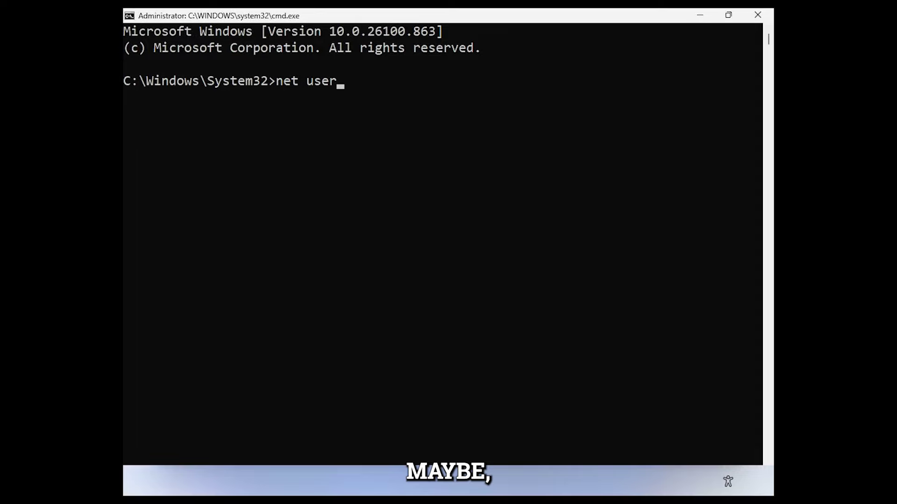
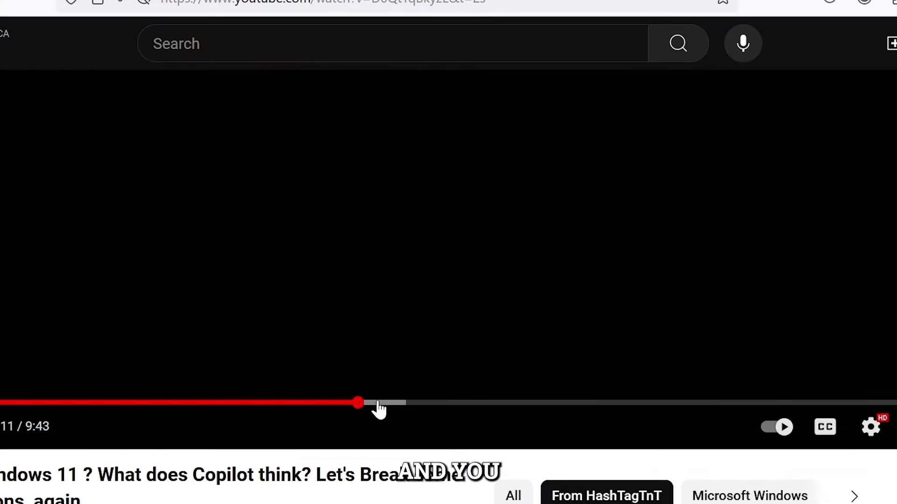
Step: Set tailored experiences, the advertising ID and another privacy option to No, then accept to finish setup
{"action": "left_click_drag", "start_coordinate": [374, 406], "coordinate": [494, 406]}
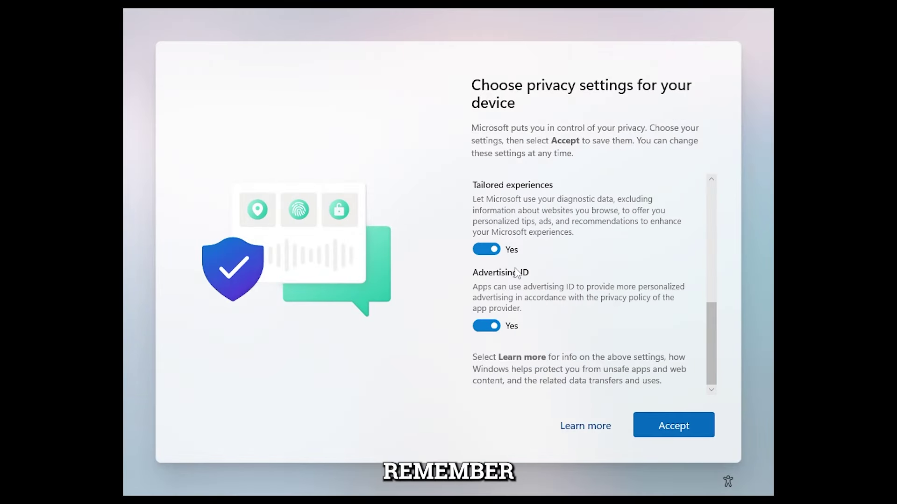
{"action": "left_click", "coordinate": [486, 250]}
{"action": "left_click", "coordinate": [488, 326]}
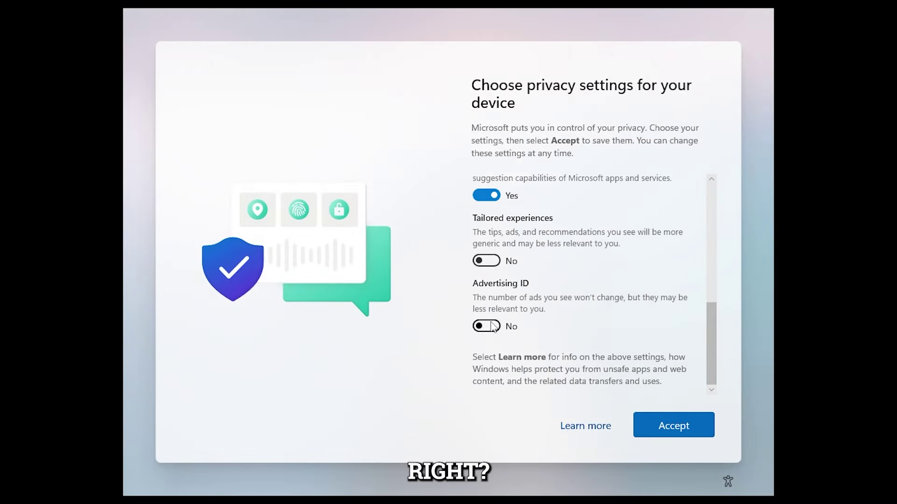
{"action": "left_click", "coordinate": [486, 196]}
{"action": "left_click_drag", "start_coordinate": [710, 341], "coordinate": [706, 388]}
{"action": "left_click", "coordinate": [685, 423]}
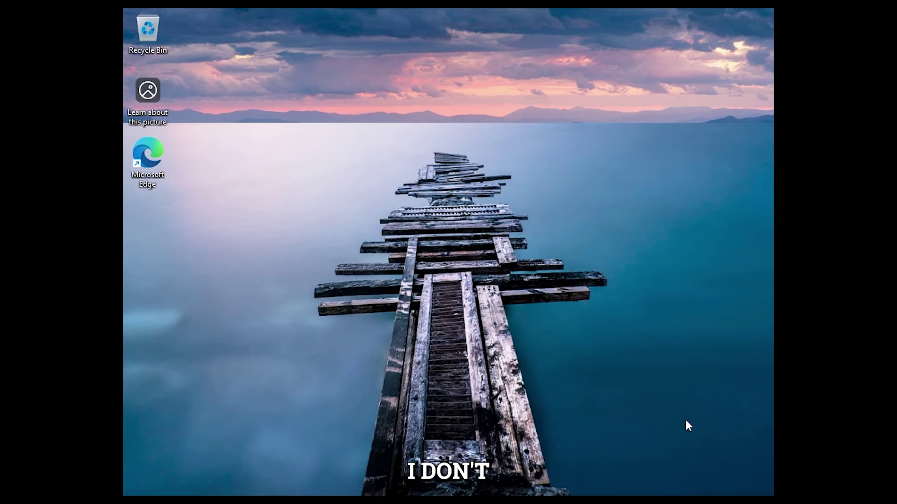
{"action": "key", "text": "super"}
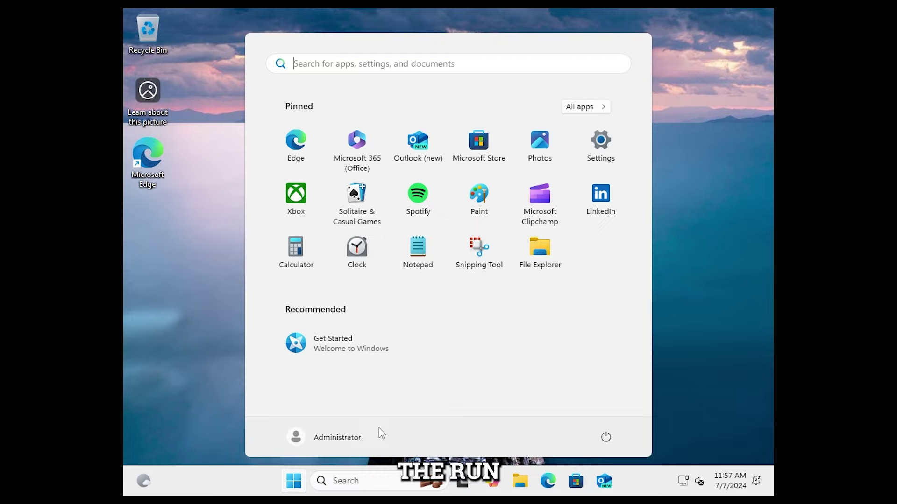
Step: Open account settings from the Administrator Start menu entry and move to System settings
{"action": "left_click", "coordinate": [348, 437]}
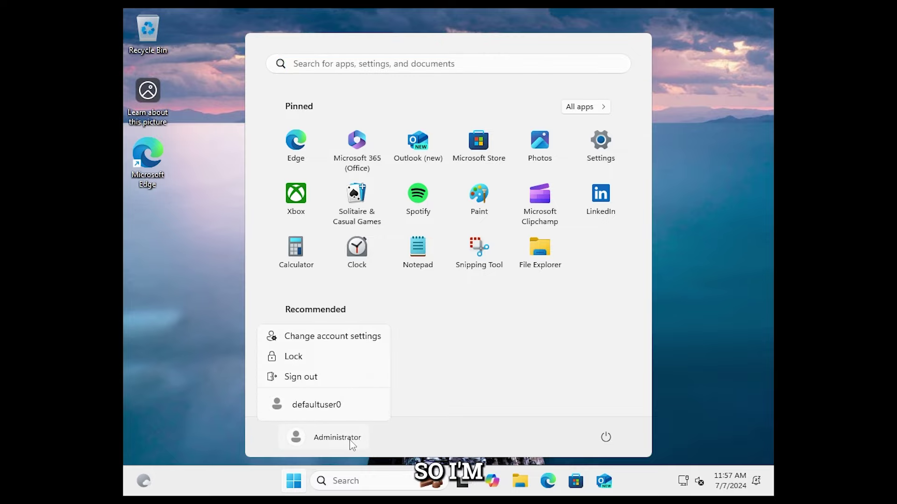
{"action": "left_click", "coordinate": [320, 344]}
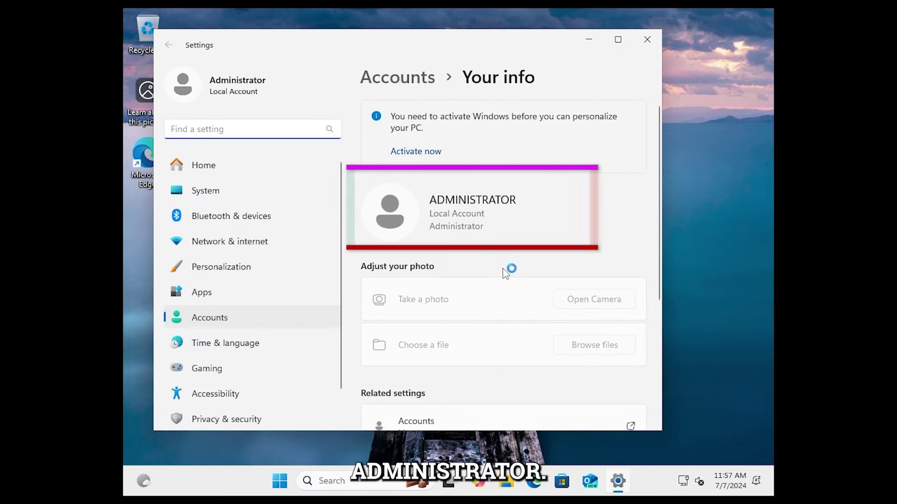
{"action": "scroll", "coordinate": [472, 328], "scroll_direction": "down", "scroll_amount": 2}
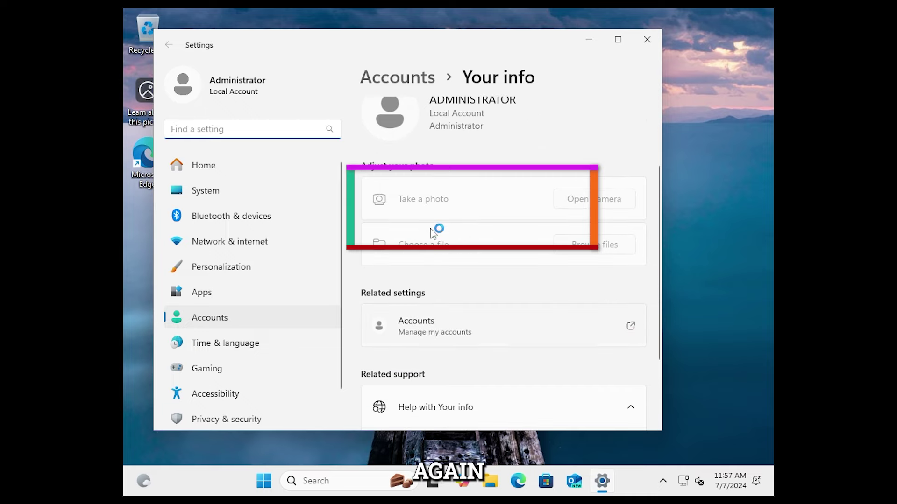
{"action": "scroll", "coordinate": [280, 323], "scroll_direction": "down", "scroll_amount": 1}
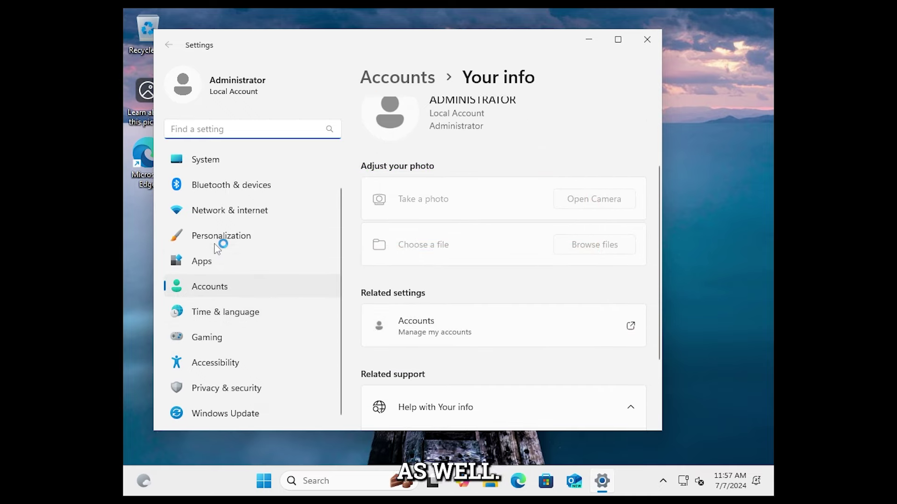
{"action": "left_click", "coordinate": [233, 211]}
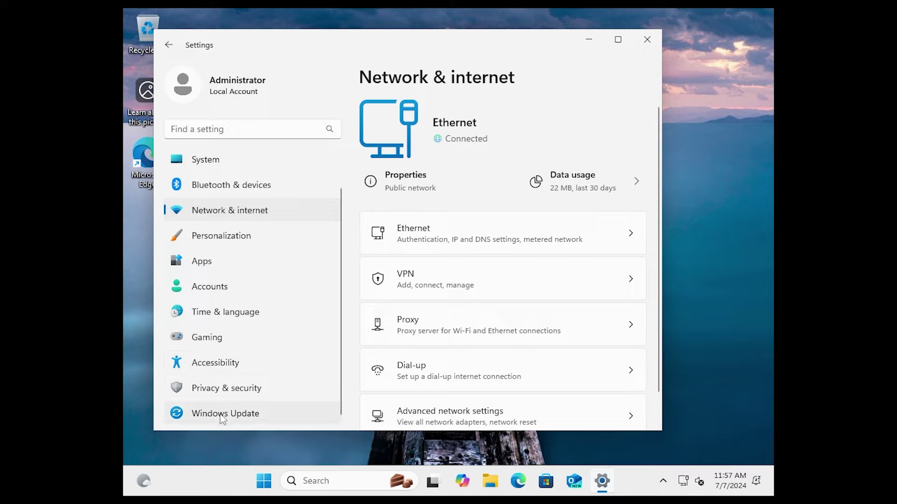
{"action": "left_click", "coordinate": [219, 161]}
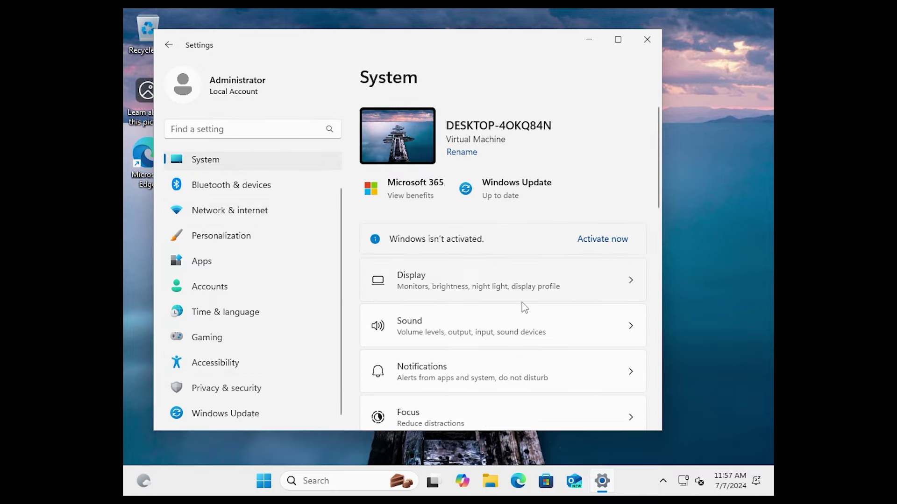
{"action": "scroll", "coordinate": [524, 307], "scroll_direction": "down", "scroll_amount": 10}
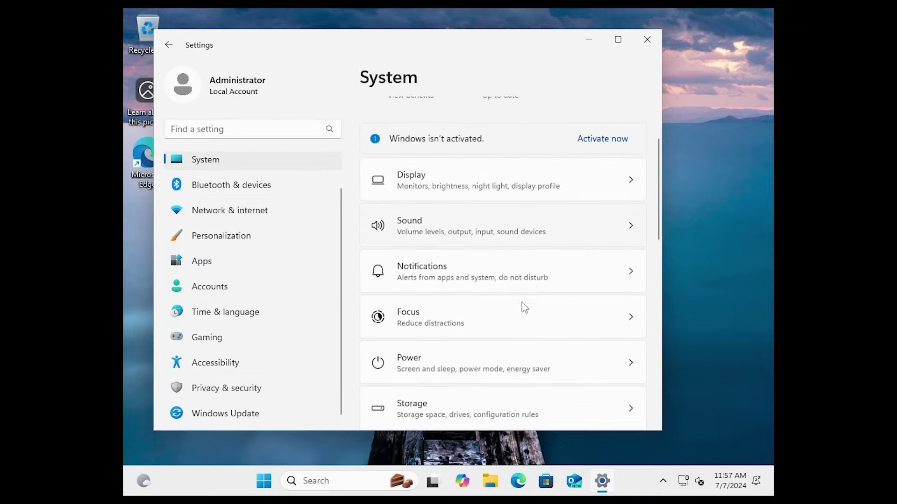
{"action": "scroll", "coordinate": [522, 303], "scroll_direction": "down", "scroll_amount": 2}
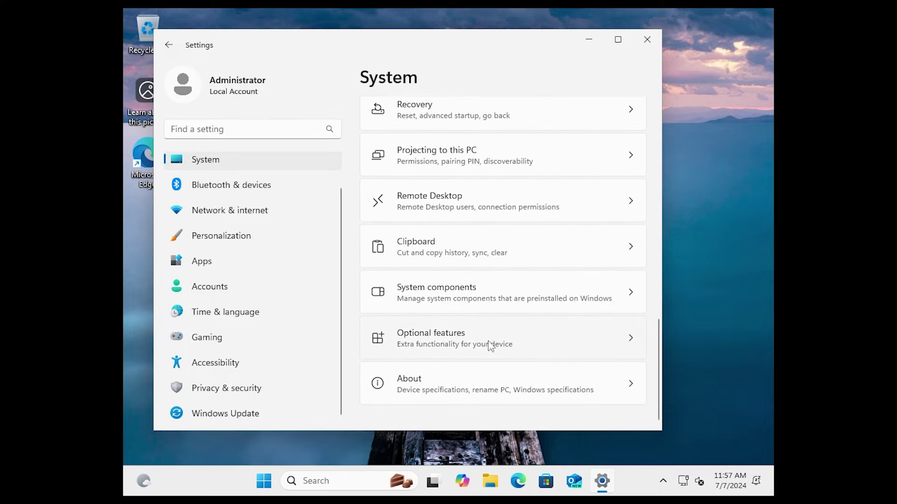
Step: Open About and highlight the Windows 11 Home edition and version 24H2
{"action": "left_click", "coordinate": [448, 385]}
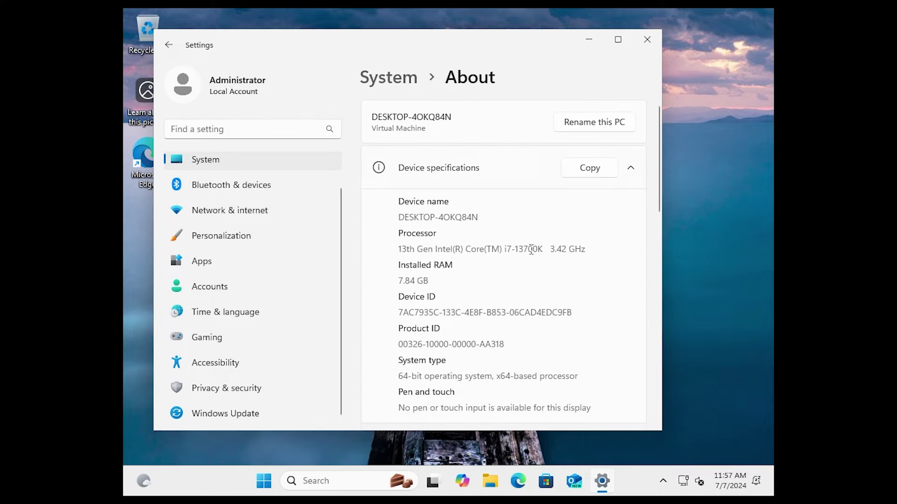
{"action": "scroll", "coordinate": [531, 250], "scroll_direction": "down", "scroll_amount": 3}
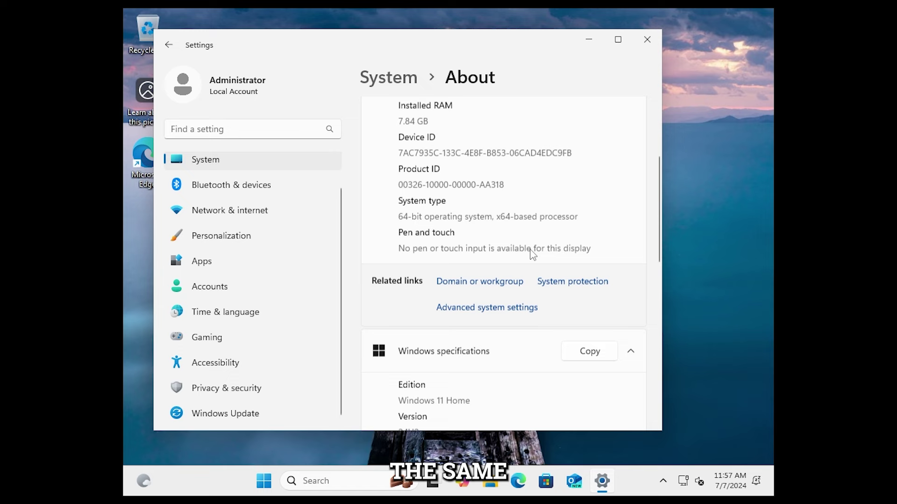
{"action": "scroll", "coordinate": [531, 252], "scroll_direction": "down", "scroll_amount": 3}
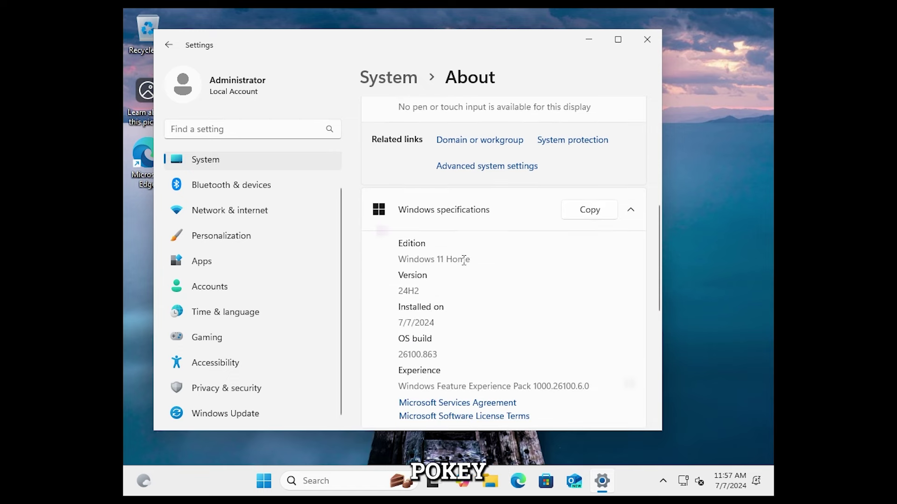
{"action": "left_click_drag", "start_coordinate": [469, 260], "coordinate": [398, 260]}
{"action": "left_click_drag", "start_coordinate": [420, 292], "coordinate": [398, 292]}
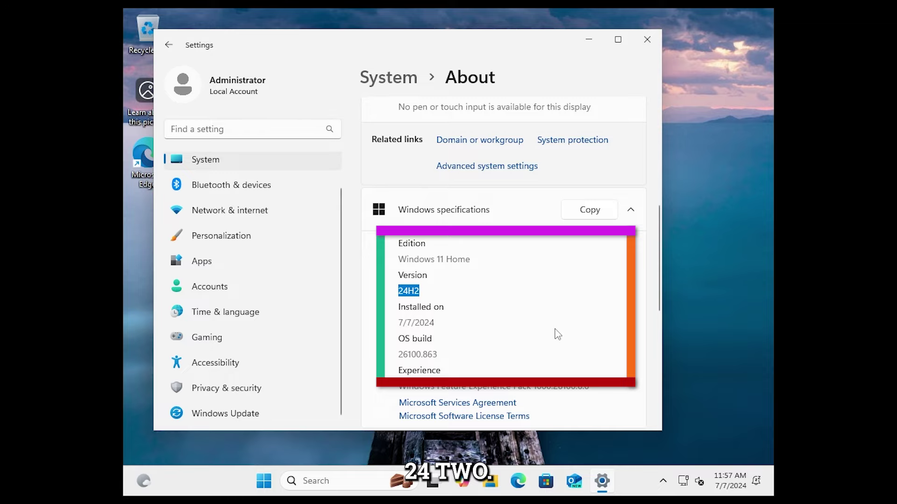
Step: Close Settings, launch Run from taskbar search, centre it, and enter netplwiz
{"action": "left_click", "coordinate": [649, 46]}
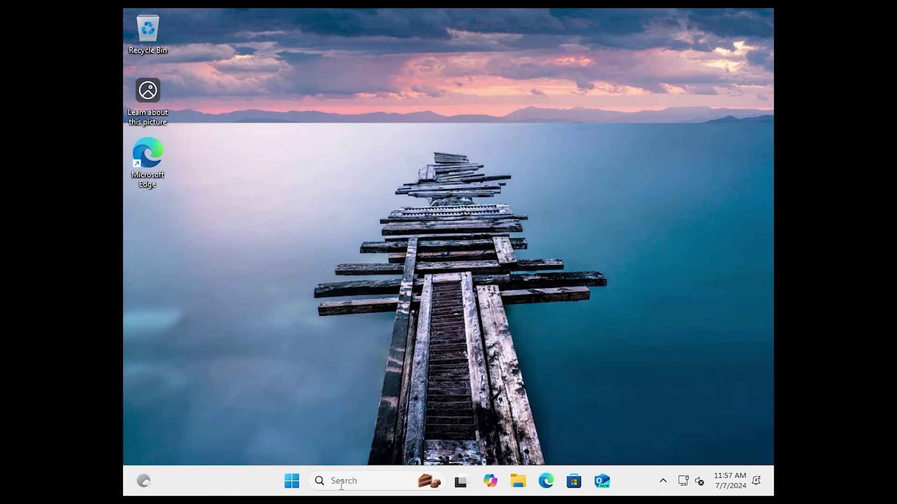
{"action": "left_click", "coordinate": [344, 484]}
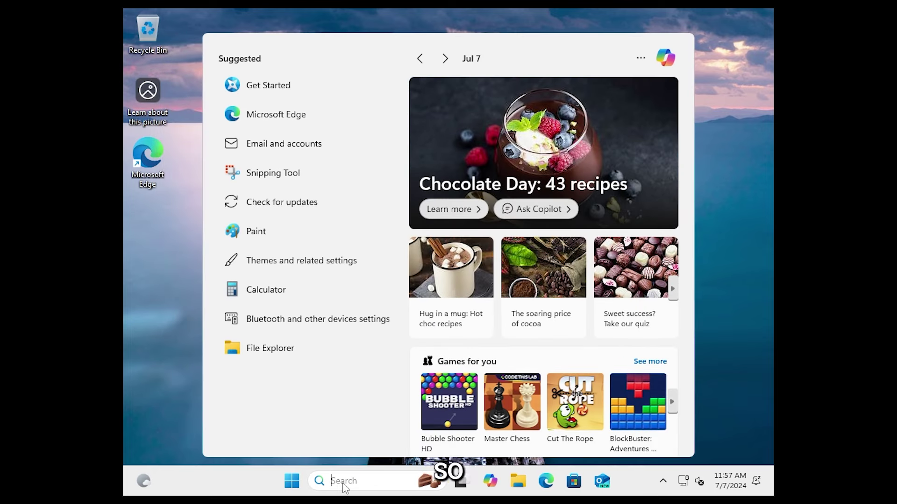
{"action": "type", "text": "run"}
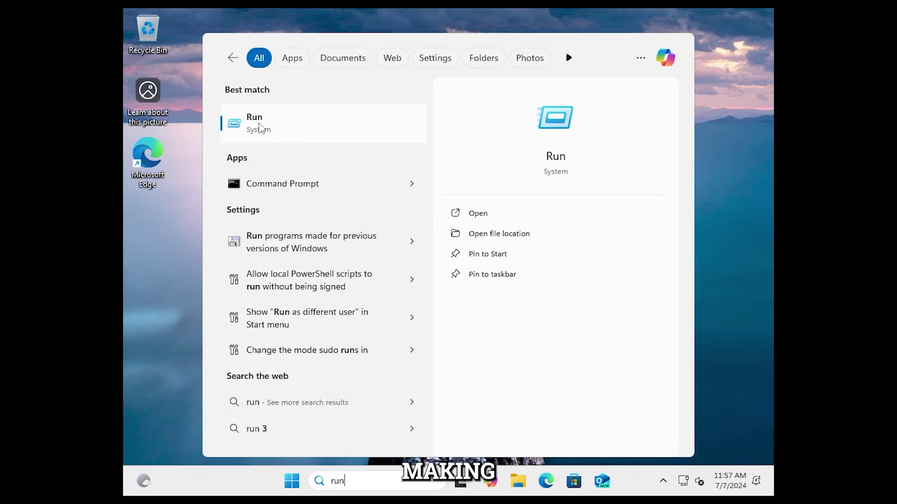
{"action": "left_click", "coordinate": [260, 128]}
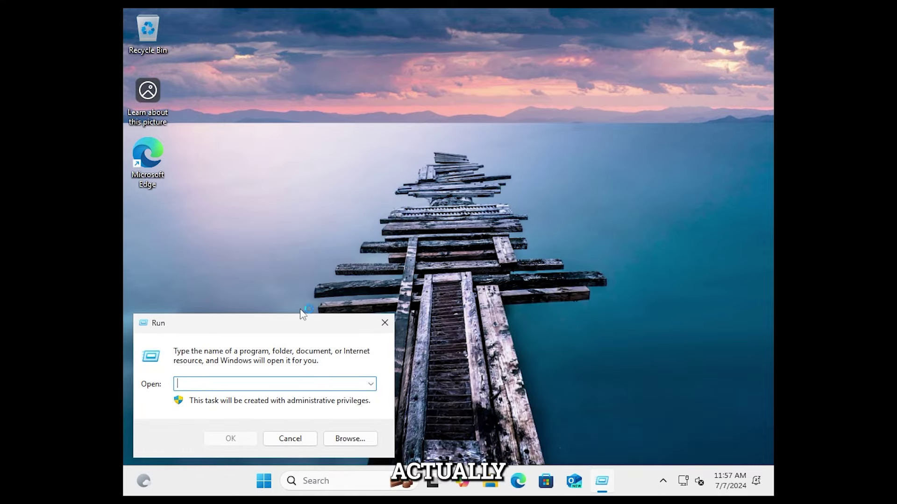
{"action": "left_click_drag", "start_coordinate": [306, 326], "coordinate": [467, 315]}
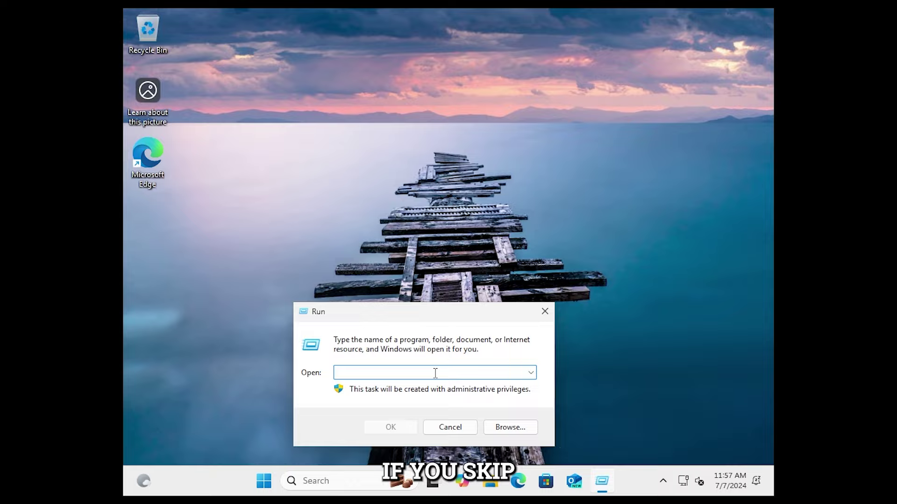
{"action": "type", "text": "netplwiz"}
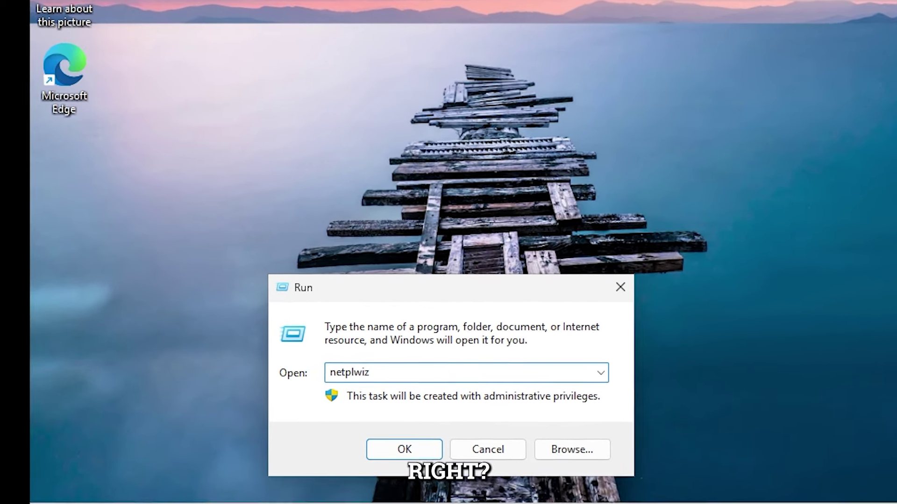
{"action": "left_click_drag", "start_coordinate": [382, 372], "coordinate": [279, 372]}
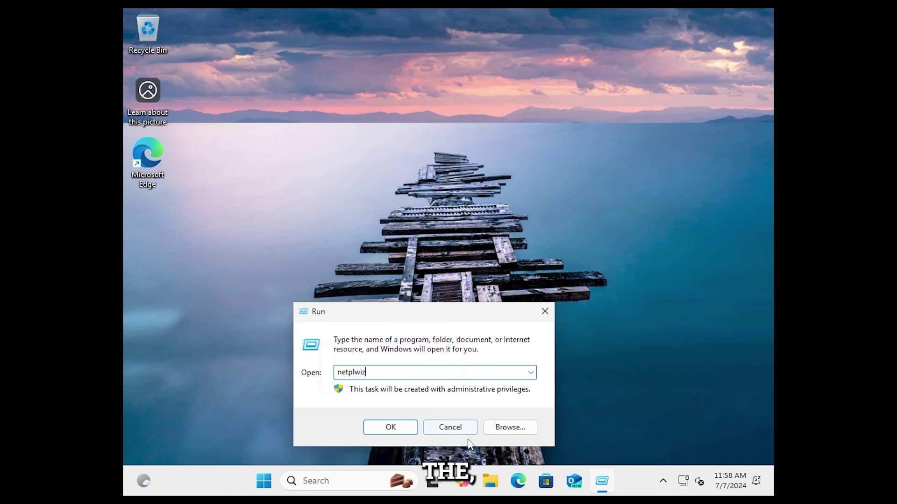
Step: Run netplwiz, delete the defaultuser0 account, and start adding a new user
{"action": "left_click", "coordinate": [395, 430]}
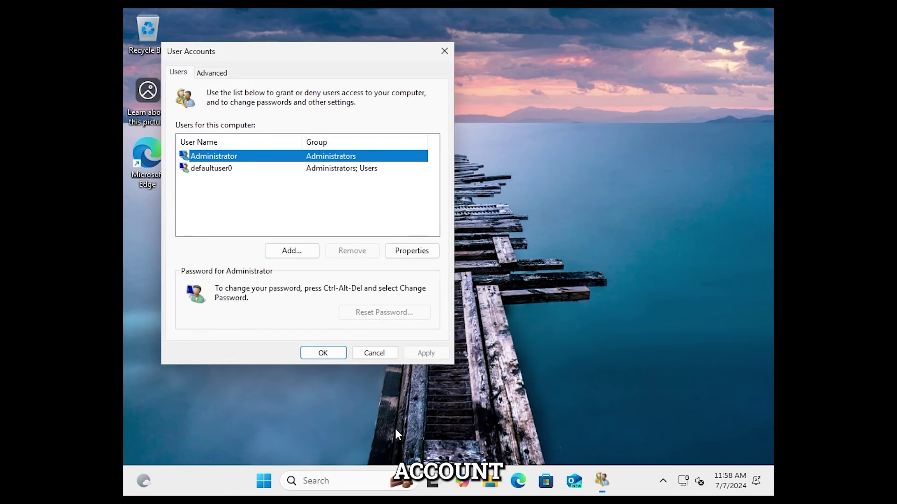
{"action": "left_click", "coordinate": [216, 169]}
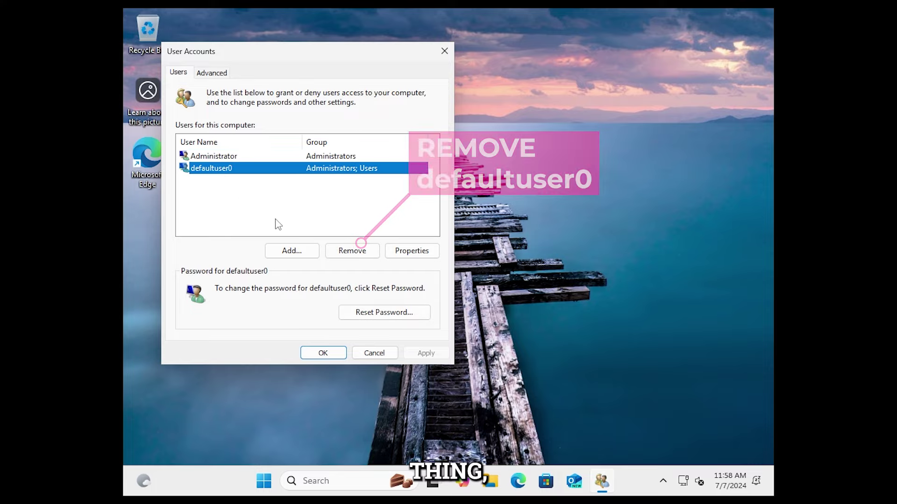
{"action": "left_click", "coordinate": [352, 252]}
{"action": "left_click", "coordinate": [497, 303]}
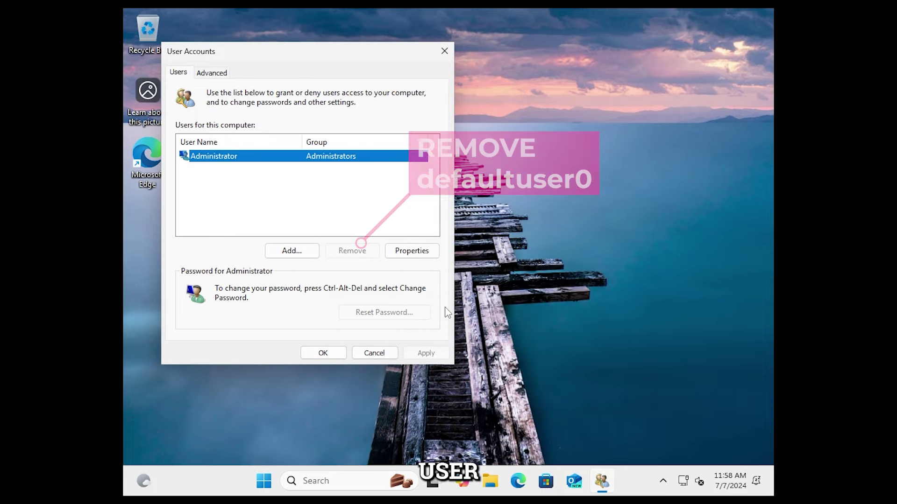
{"action": "left_click", "coordinate": [290, 250]}
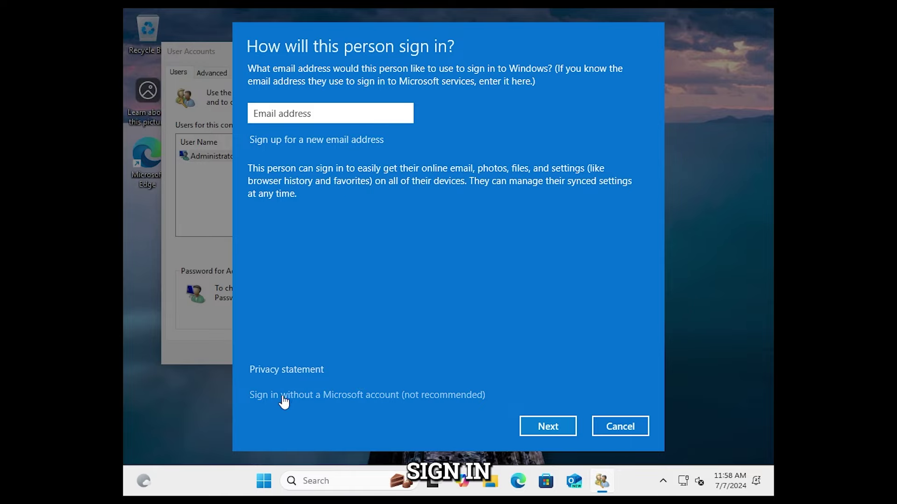
Step: Choose a local account without Microsoft sign-in and enter the user name and password twice
{"action": "left_click", "coordinate": [440, 397]}
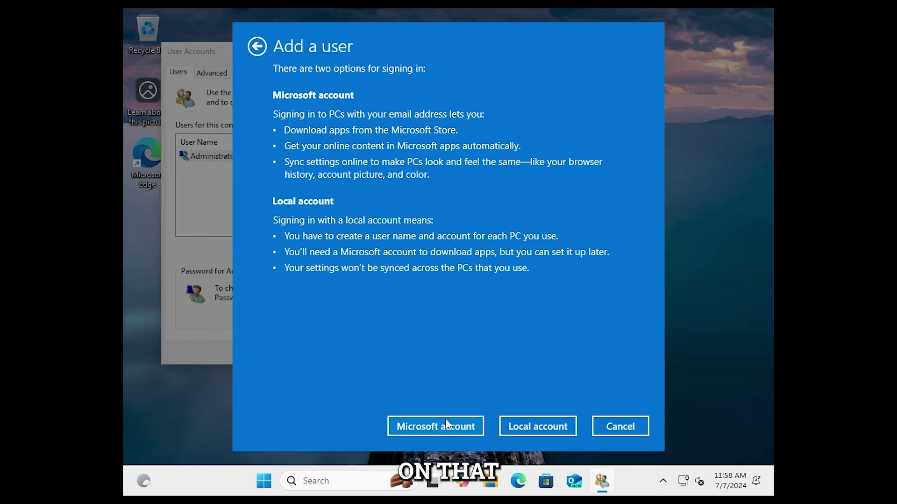
{"action": "left_click", "coordinate": [531, 426]}
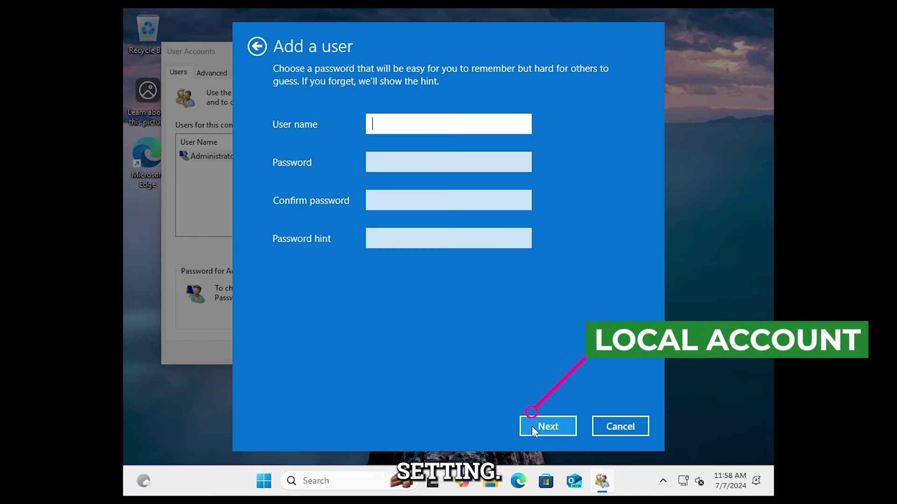
{"action": "type", "text": "Has"}
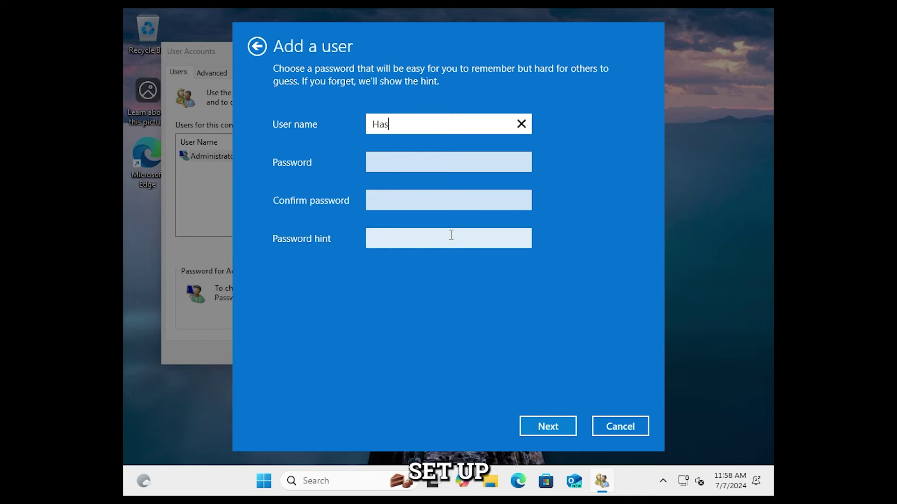
{"action": "type", "text": "hTagTnt"}
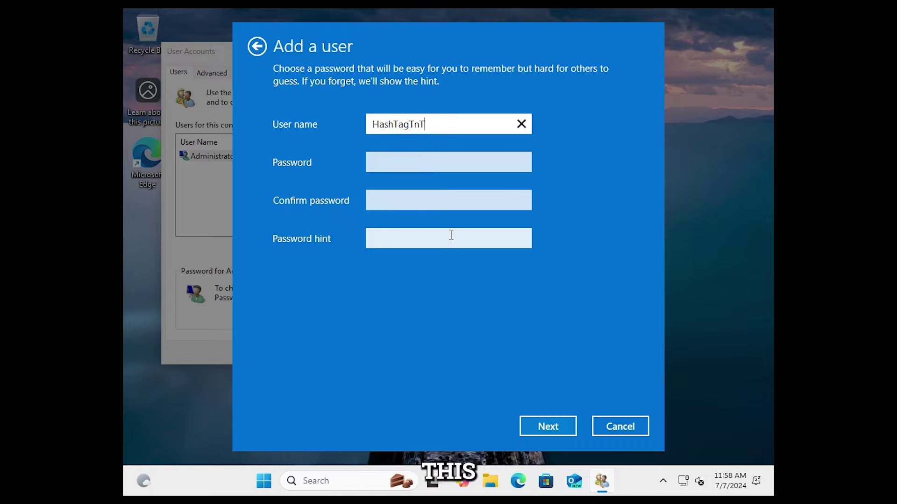
{"action": "key", "text": "Tab"}
{"action": "type", "text": "•••••••"}
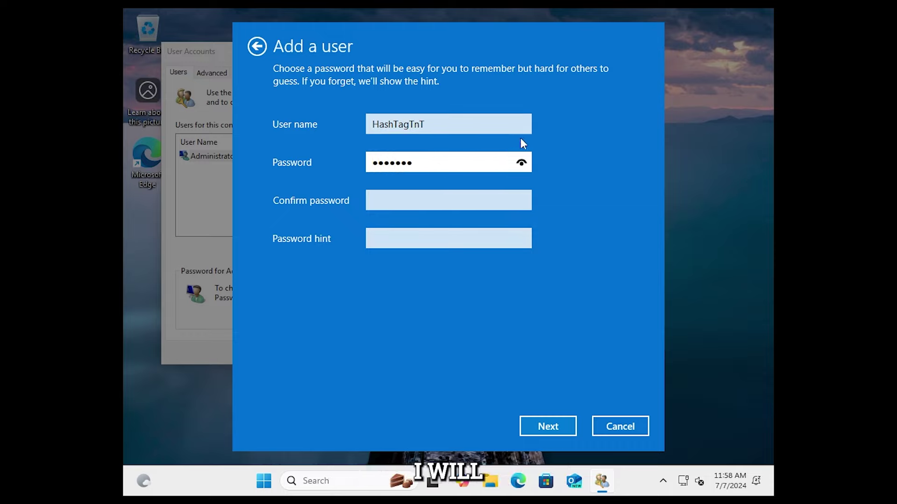
{"action": "left_click", "coordinate": [521, 162]}
{"action": "left_click", "coordinate": [464, 206]}
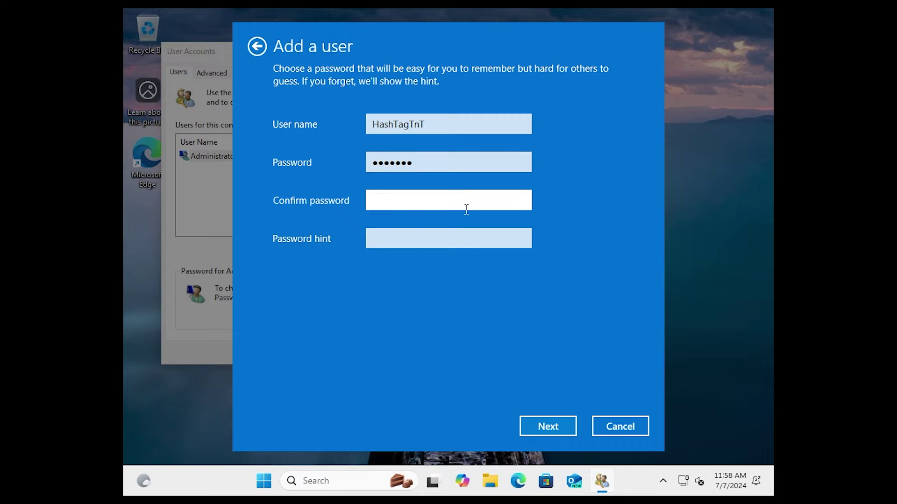
{"action": "type", "text": "youtube"}
{"action": "left_click", "coordinate": [521, 201]}
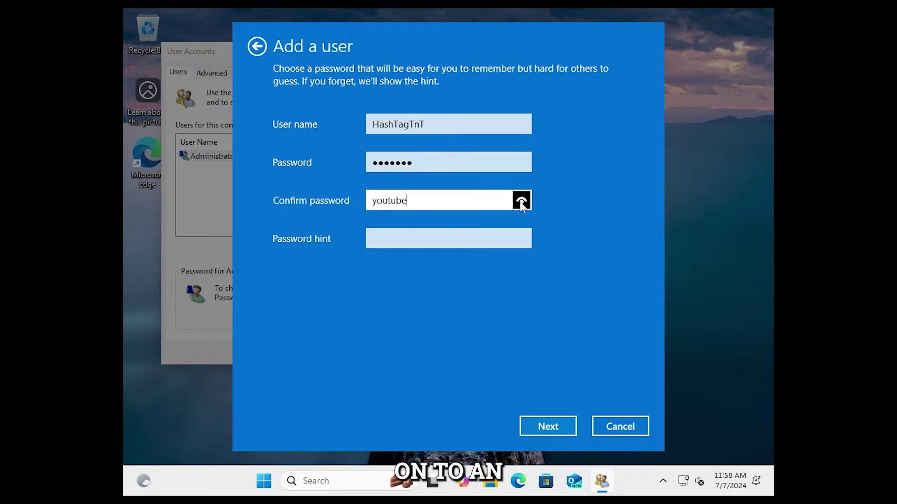
{"action": "left_click", "coordinate": [466, 243]}
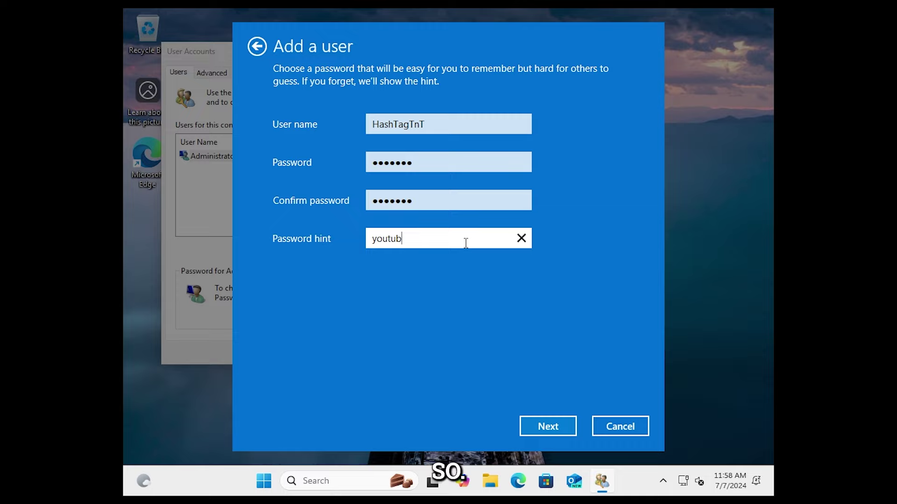
Step: Submit the details with a password hint, finish, and open the new account's group membership properties
{"action": "left_click", "coordinate": [536, 430]}
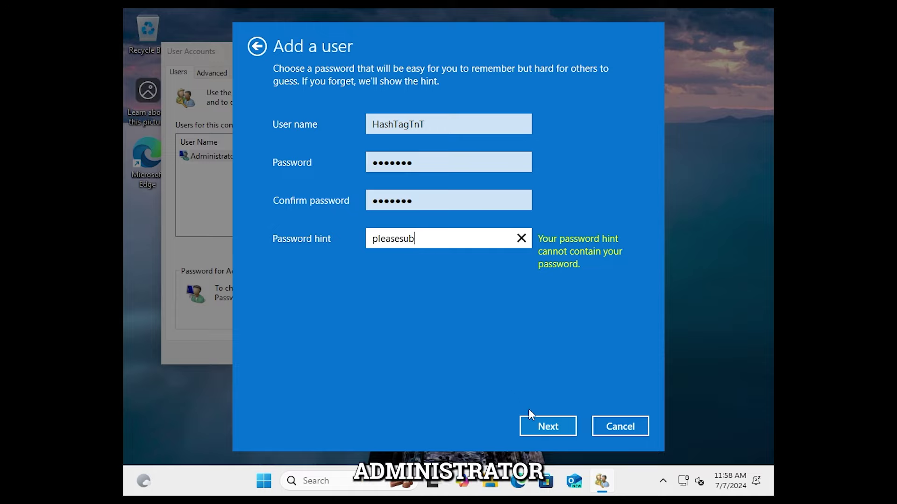
{"action": "left_click", "coordinate": [544, 425]}
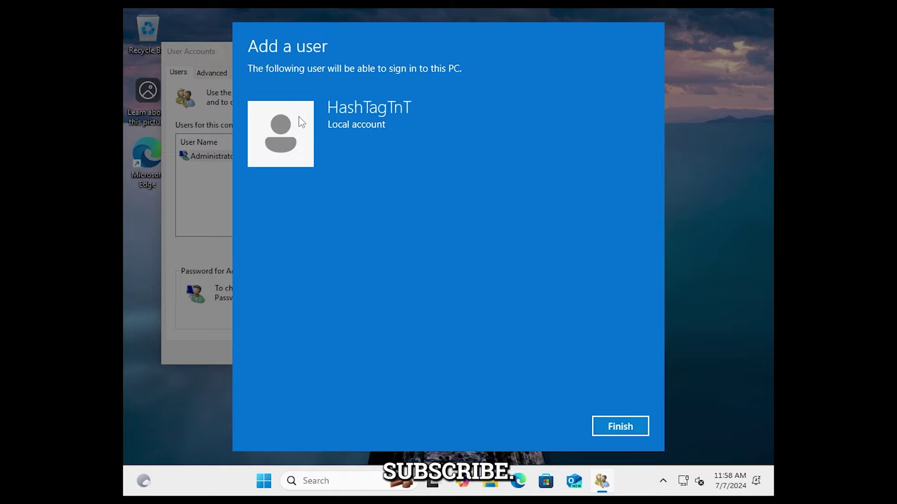
{"action": "left_click", "coordinate": [622, 425]}
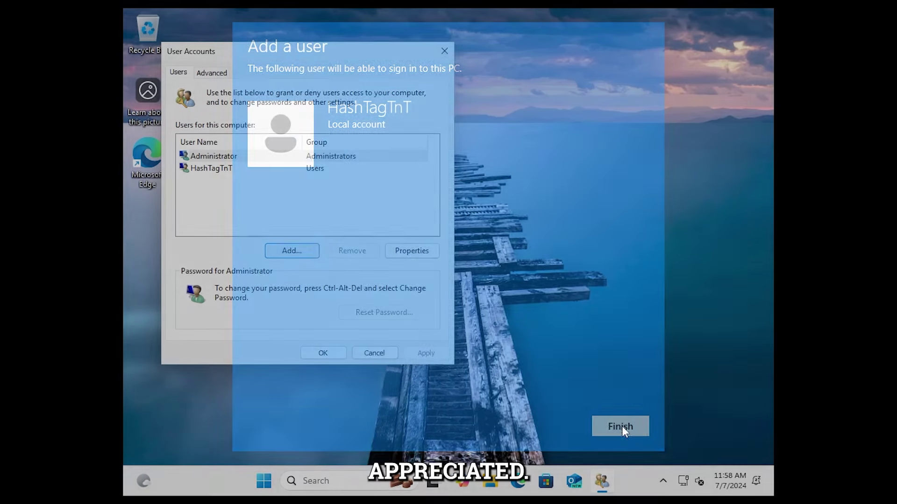
{"action": "left_click", "coordinate": [287, 170]}
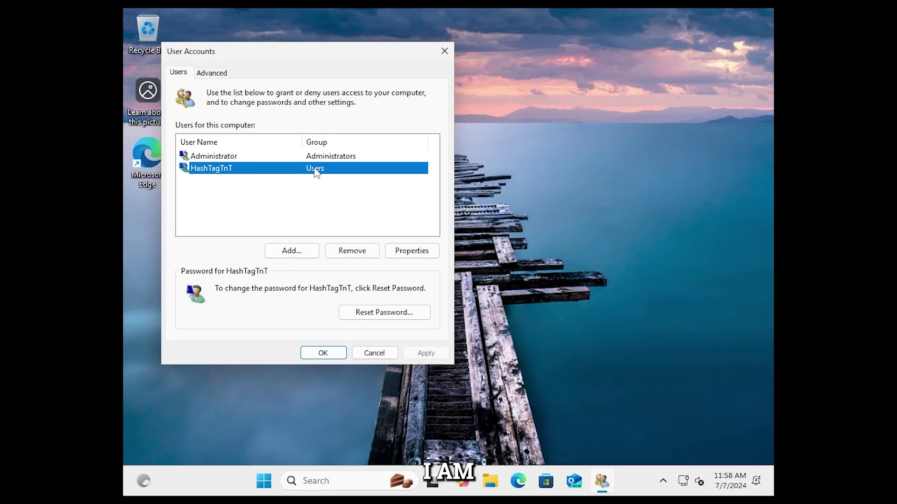
{"action": "left_click", "coordinate": [413, 251]}
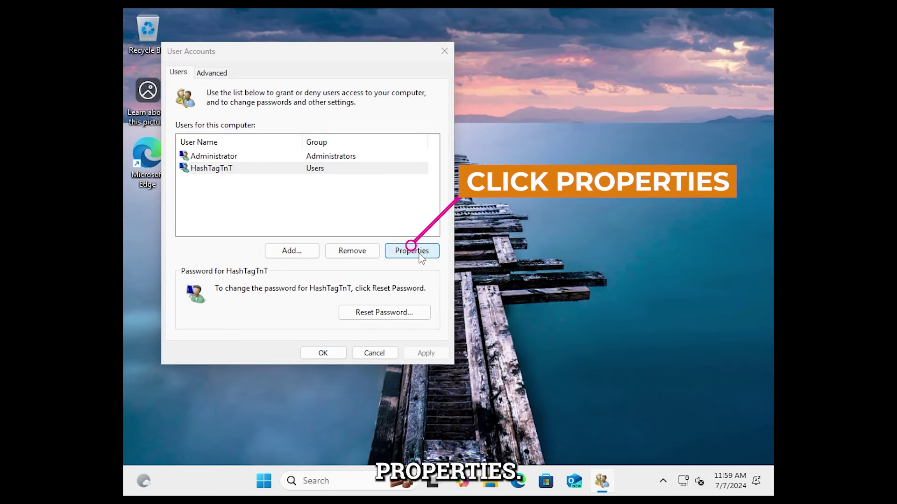
{"action": "left_click", "coordinate": [240, 123]}
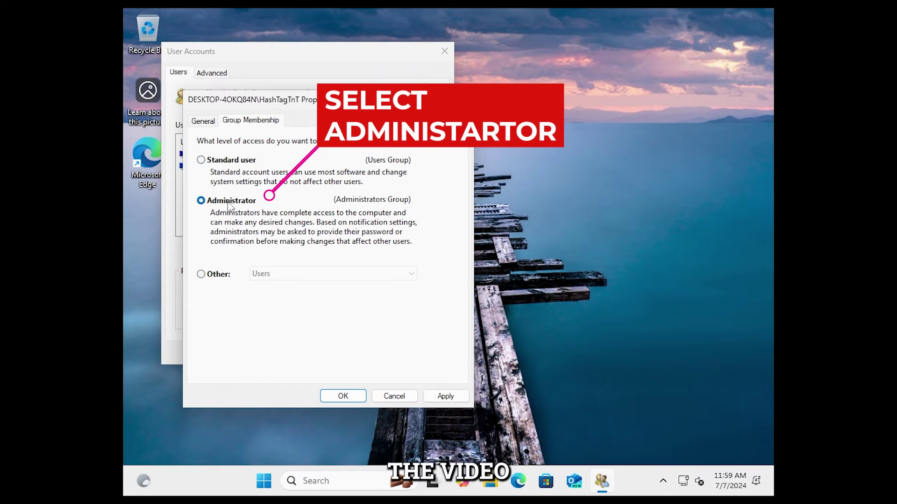
Step: Grant the new account Administrator access, check the Advanced tab, and close User Accounts with OK
{"action": "left_click", "coordinate": [338, 396]}
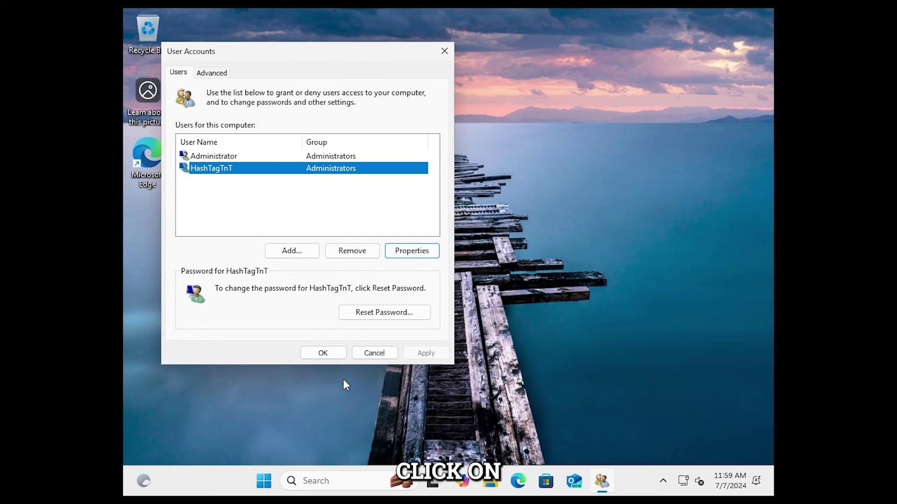
{"action": "left_click", "coordinate": [217, 72]}
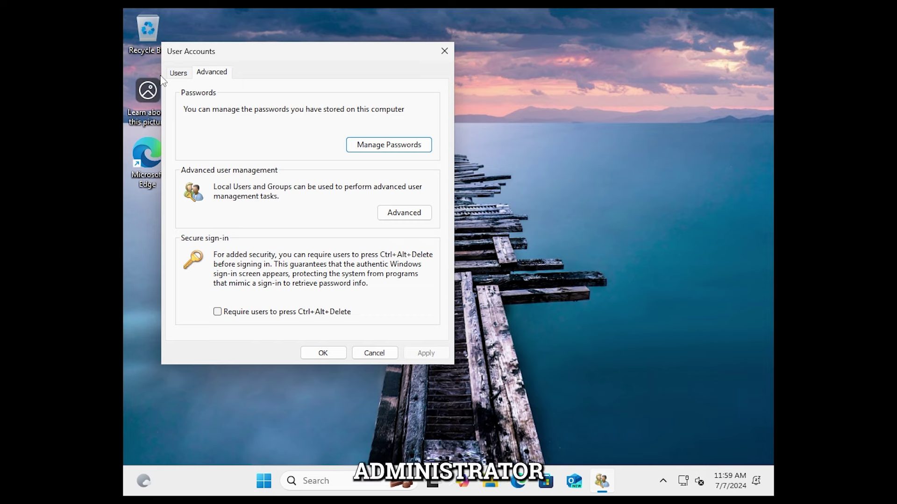
{"action": "left_click", "coordinate": [177, 73]}
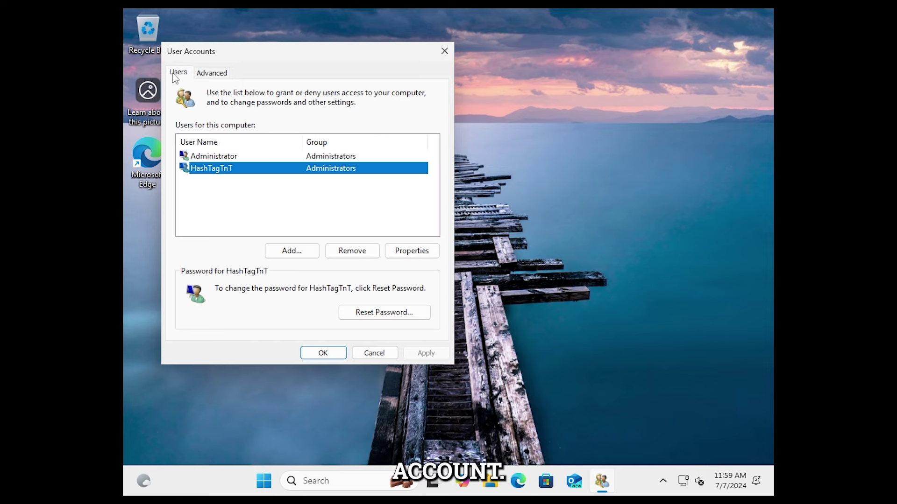
{"action": "left_click", "coordinate": [324, 354]}
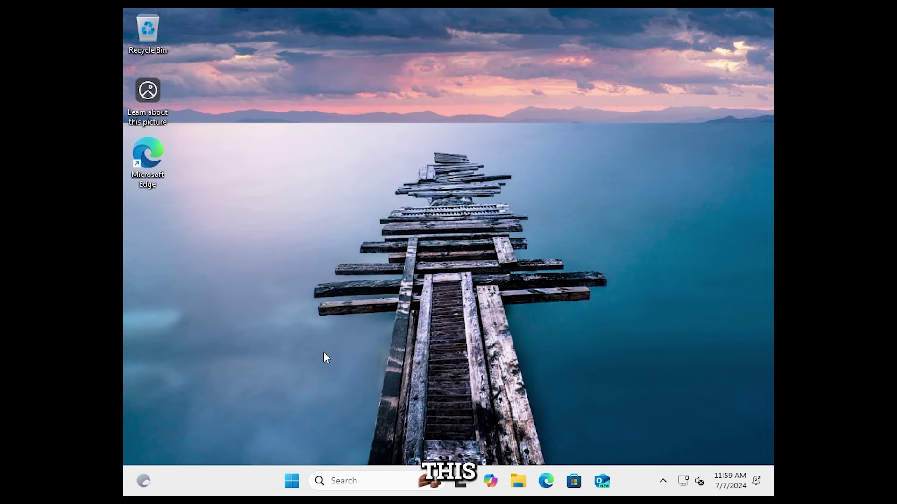
Step: Sign out of the Administrator account, overriding the open-app warning
{"action": "left_click", "coordinate": [301, 477]}
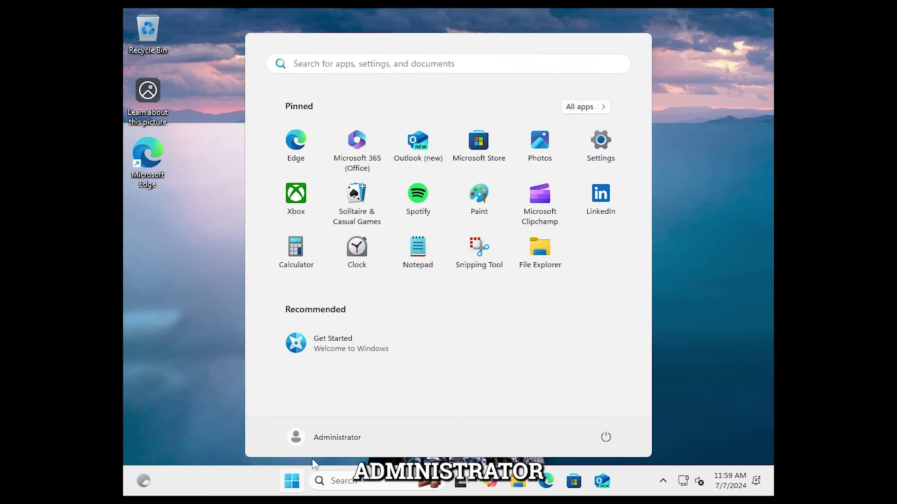
{"action": "left_click", "coordinate": [328, 441]}
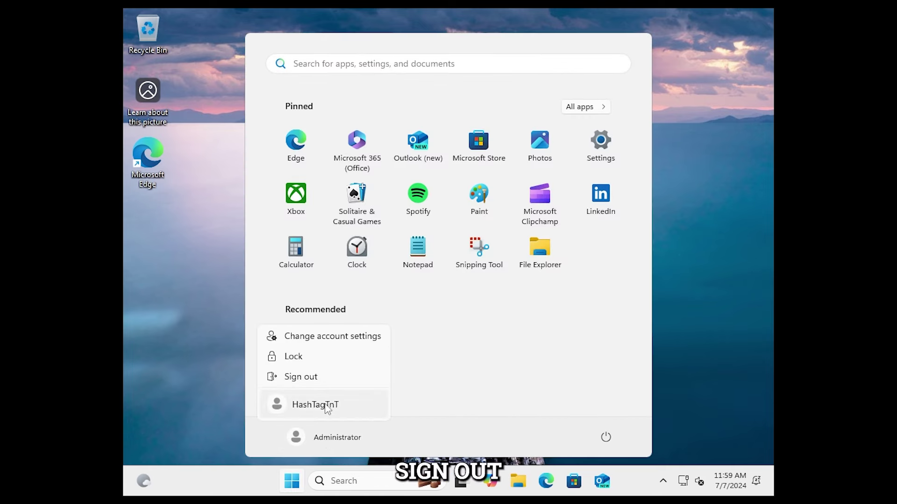
{"action": "left_click", "coordinate": [605, 438]}
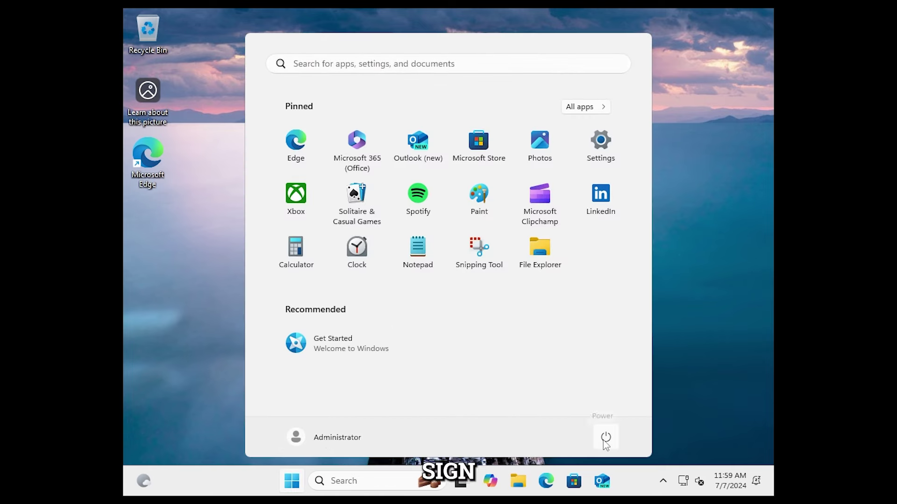
{"action": "left_click", "coordinate": [349, 443]}
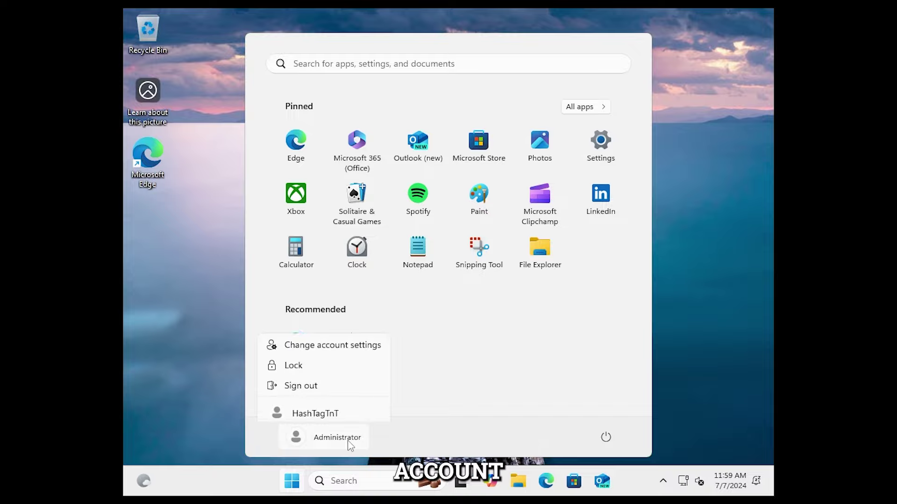
{"action": "left_click", "coordinate": [312, 382]}
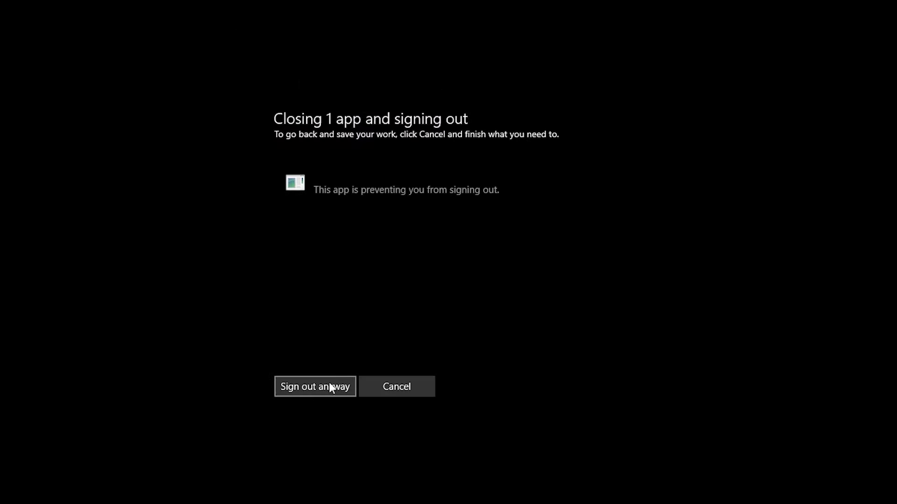
{"action": "left_click", "coordinate": [328, 386]}
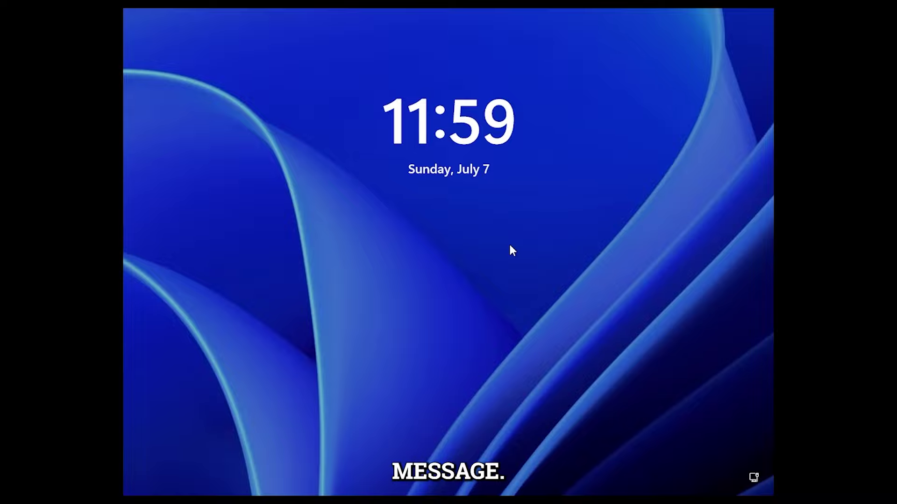
Step: Sign in to the new local account with its password
{"action": "left_click", "coordinate": [510, 246]}
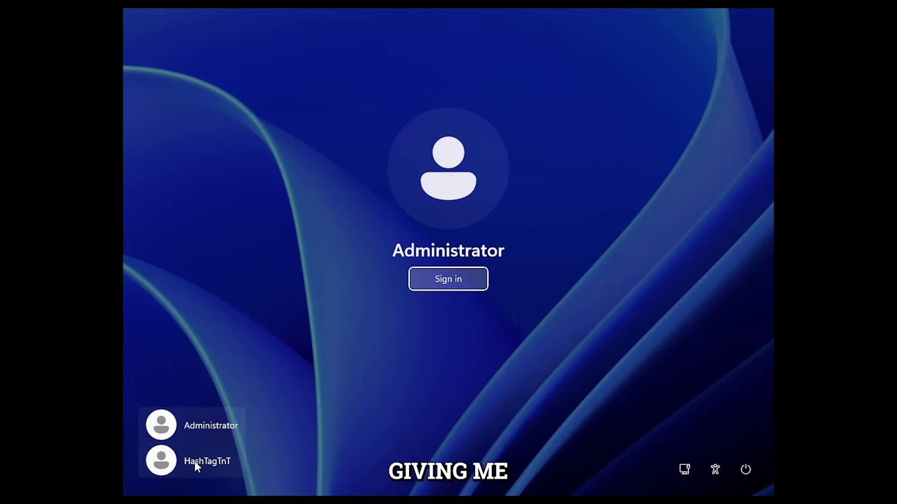
{"action": "left_click", "coordinate": [194, 461]}
{"action": "type", "text": "•••••••"}
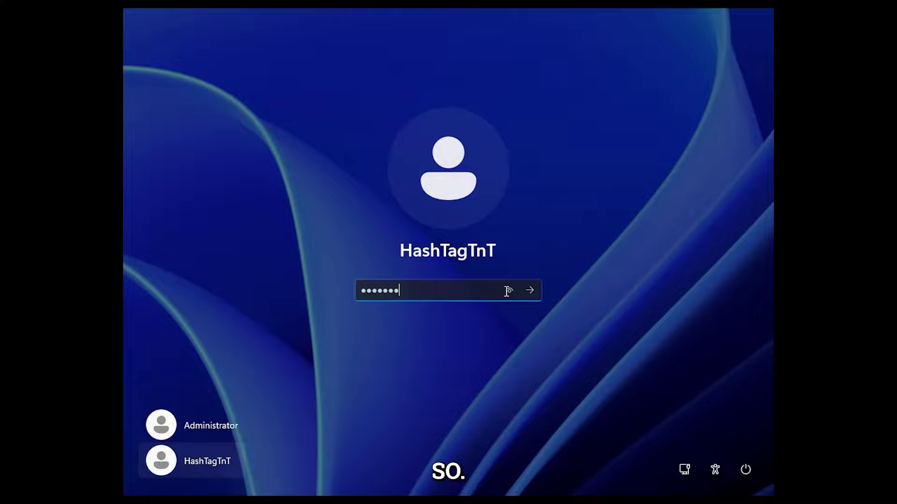
{"action": "left_click", "coordinate": [529, 290]}
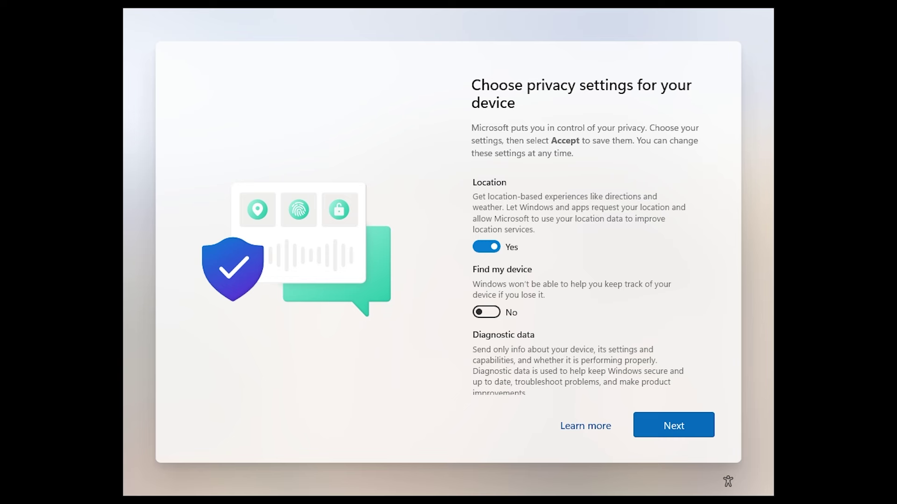
Step: Open the signed-in account's settings from Start and move to System settings
{"action": "scroll", "coordinate": [523, 324], "scroll_direction": "down", "scroll_amount": 5}
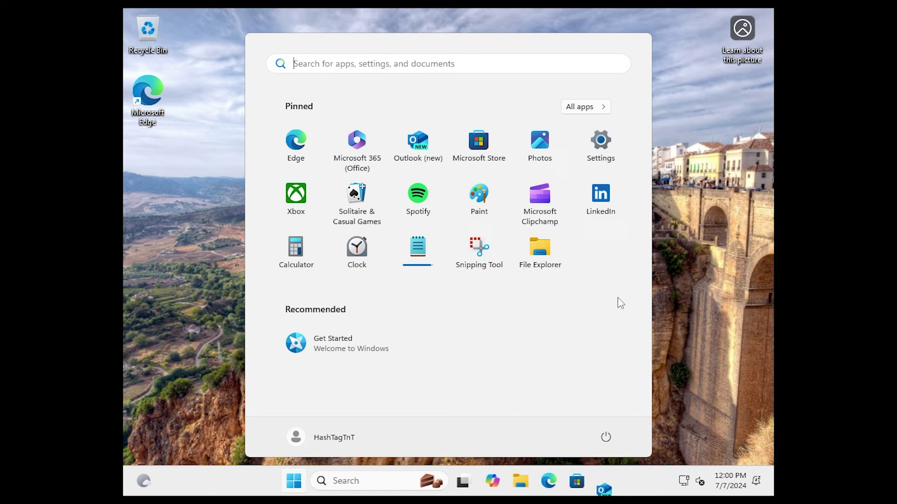
{"action": "left_click", "coordinate": [299, 438]}
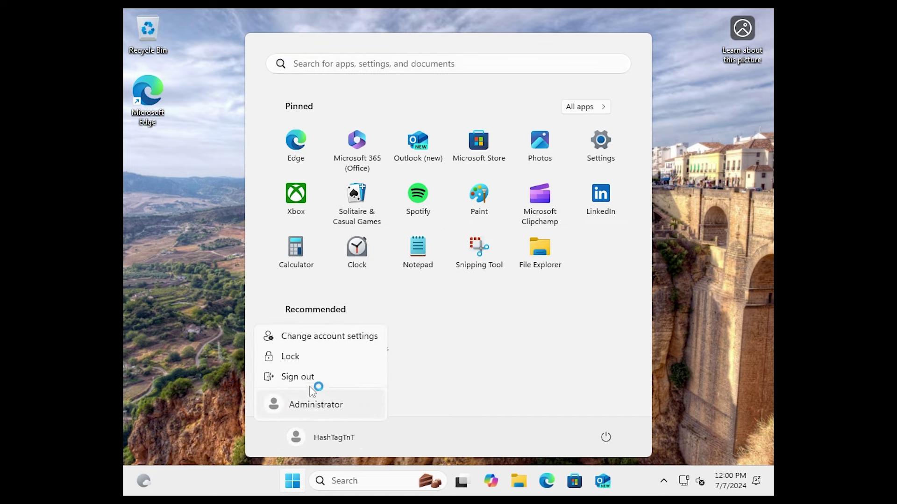
{"action": "left_click", "coordinate": [314, 337]}
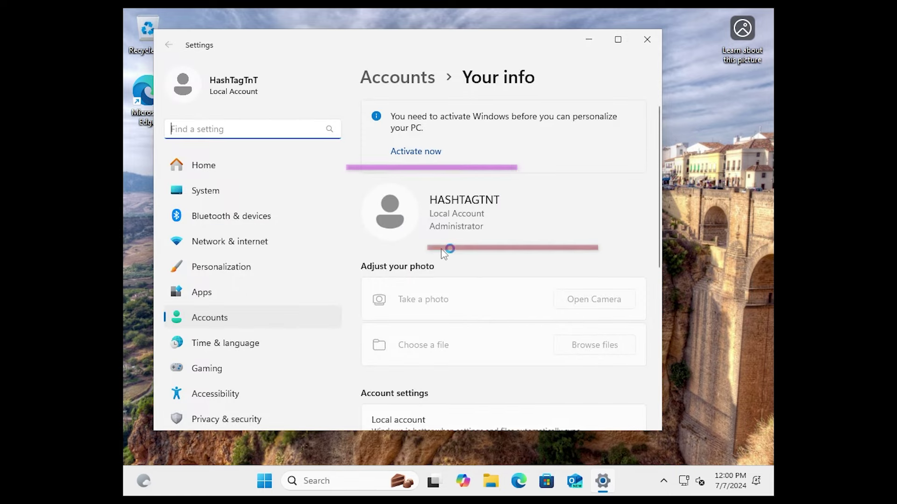
{"action": "scroll", "coordinate": [246, 345], "scroll_direction": "down", "scroll_amount": 1}
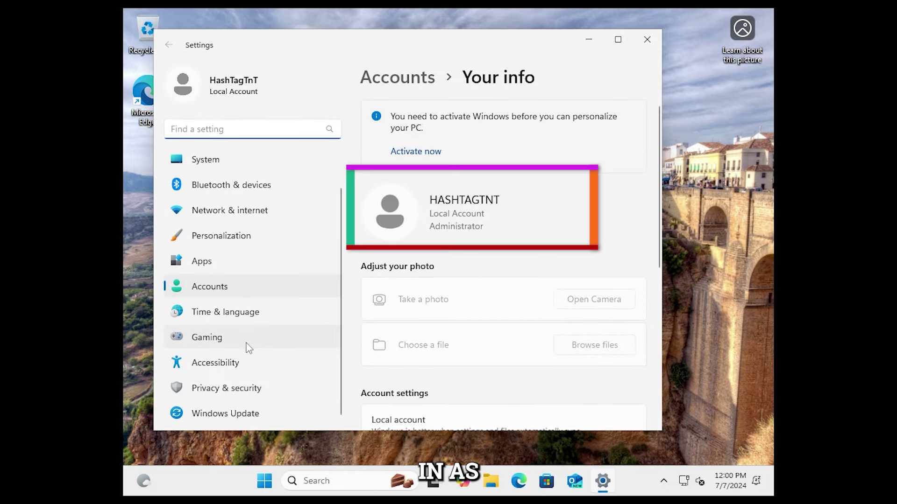
{"action": "left_click", "coordinate": [205, 162]}
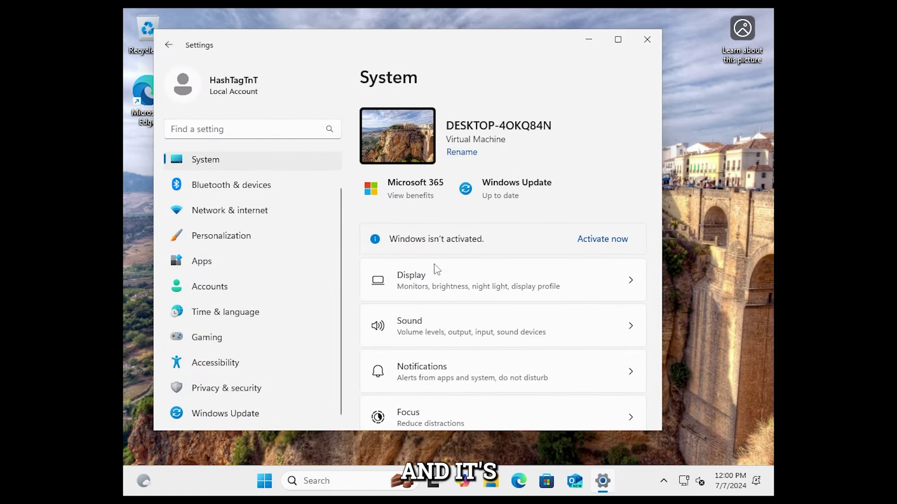
Step: Open About, highlight Windows 11 Home and version 24H2, then return to Accounts
{"action": "scroll", "coordinate": [517, 324], "scroll_direction": "down", "scroll_amount": 5}
{"action": "scroll", "coordinate": [517, 324], "scroll_direction": "down", "scroll_amount": 5}
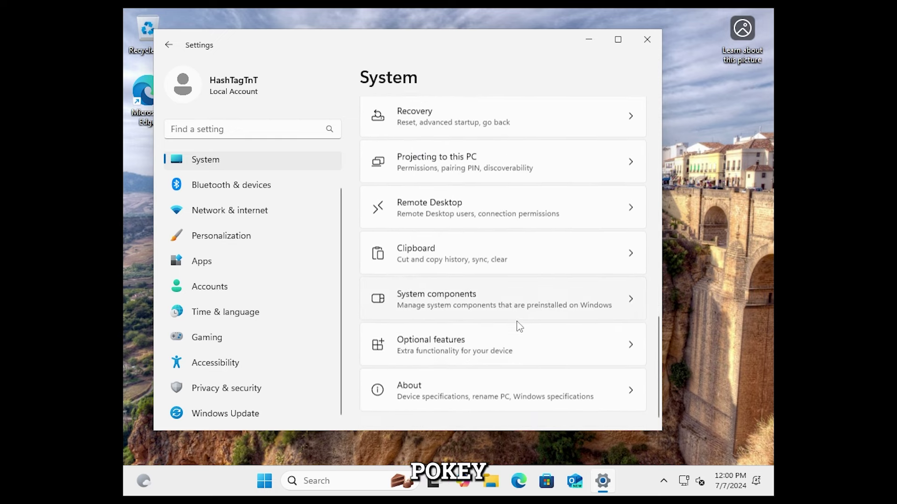
{"action": "left_click", "coordinate": [445, 387]}
{"action": "scroll", "coordinate": [562, 321], "scroll_direction": "down", "scroll_amount": 8}
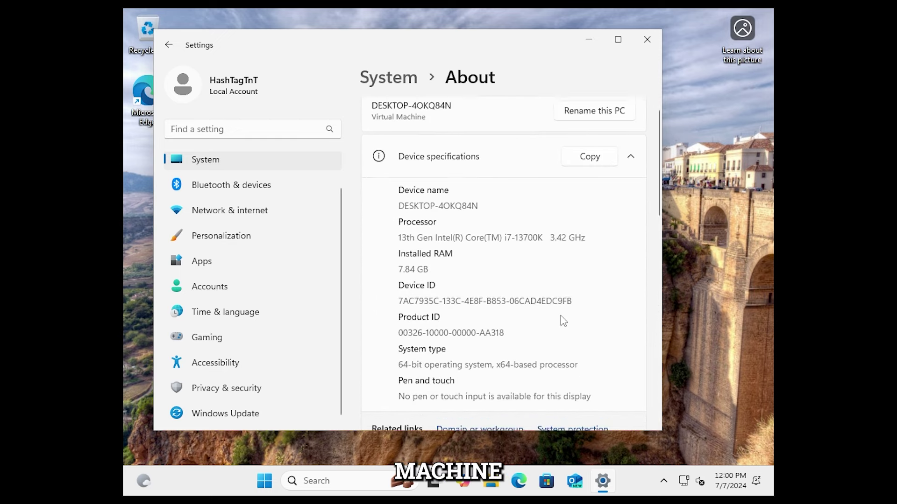
{"action": "scroll", "coordinate": [562, 321], "scroll_direction": "down", "scroll_amount": 1}
{"action": "left_click_drag", "start_coordinate": [491, 159], "coordinate": [397, 159]}
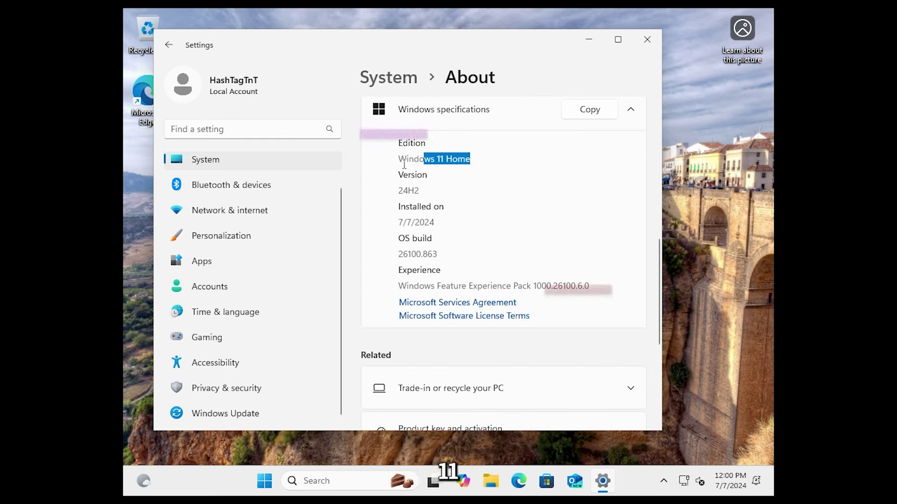
{"action": "left_click_drag", "start_coordinate": [425, 187], "coordinate": [382, 193]}
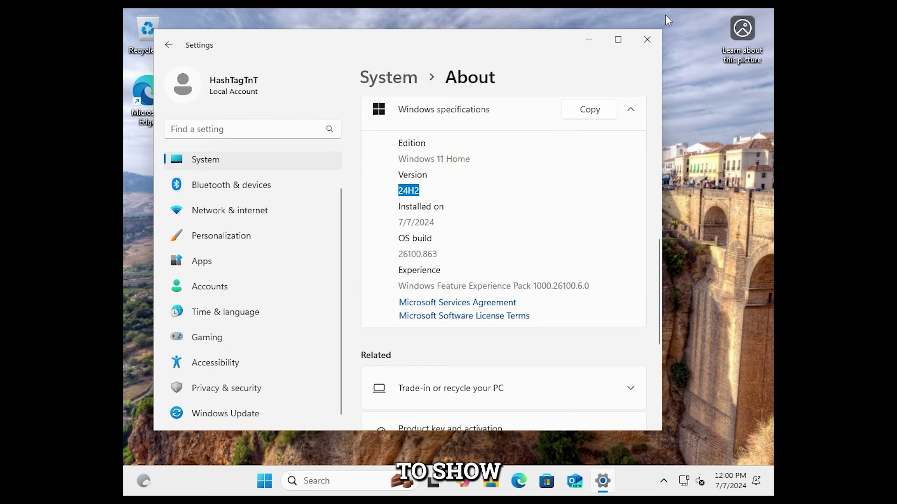
{"action": "left_click", "coordinate": [225, 288]}
Step: Under Other users, start adding an account without a Microsoft account
{"action": "scroll", "coordinate": [457, 304], "scroll_direction": "down", "scroll_amount": 4}
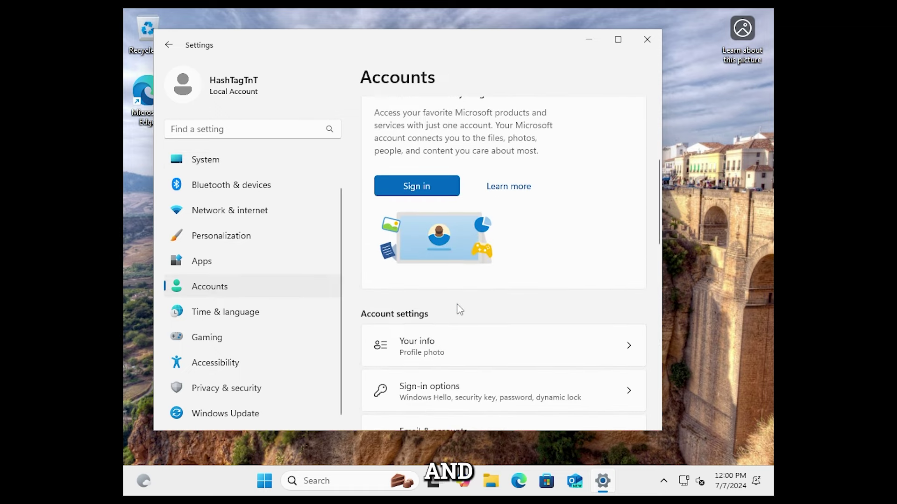
{"action": "scroll", "coordinate": [458, 306], "scroll_direction": "up", "scroll_amount": 4}
{"action": "scroll", "coordinate": [459, 309], "scroll_direction": "down", "scroll_amount": 1}
{"action": "scroll", "coordinate": [459, 307], "scroll_direction": "down", "scroll_amount": 6}
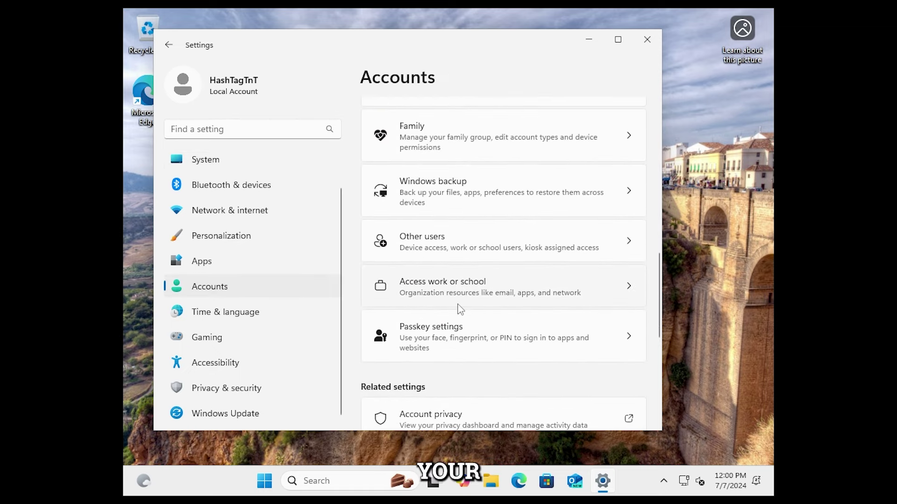
{"action": "left_click", "coordinate": [435, 237]}
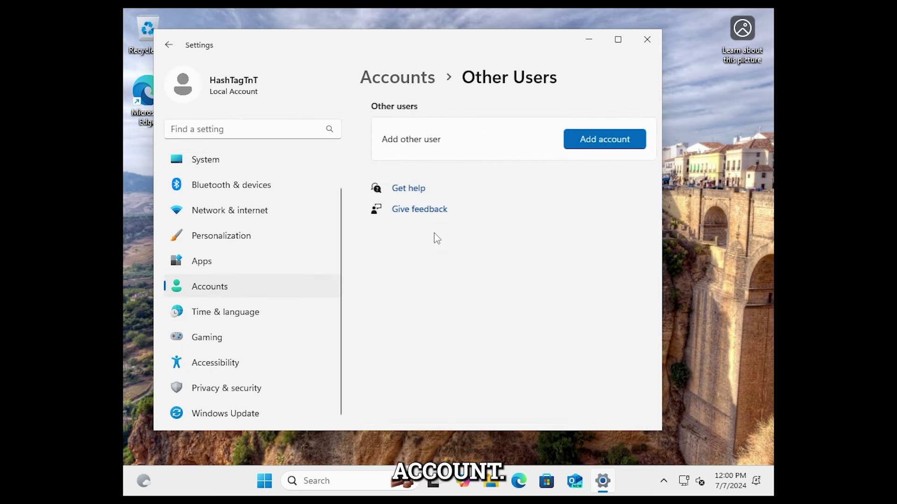
{"action": "left_click", "coordinate": [586, 143]}
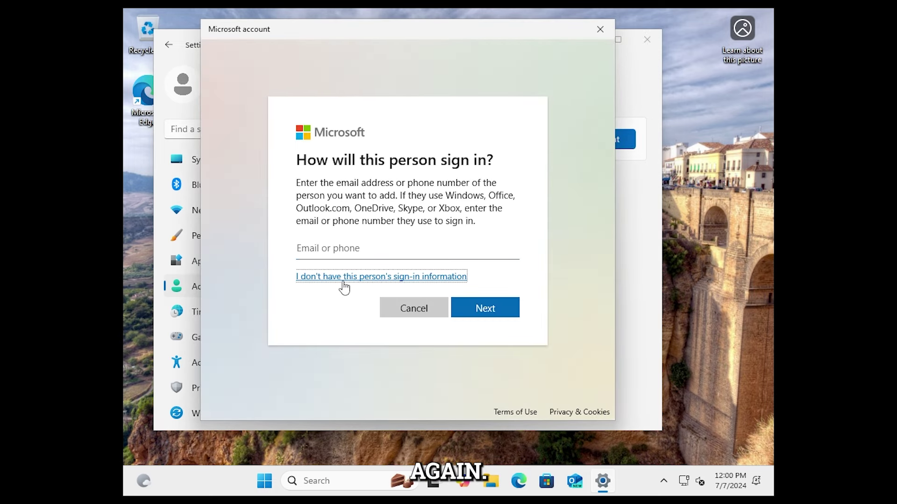
{"action": "left_click", "coordinate": [344, 280]}
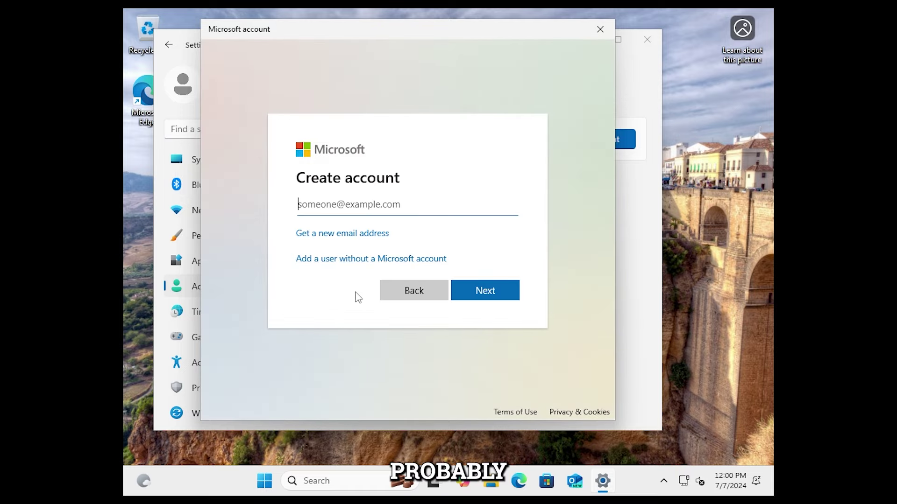
{"action": "left_click", "coordinate": [359, 260]}
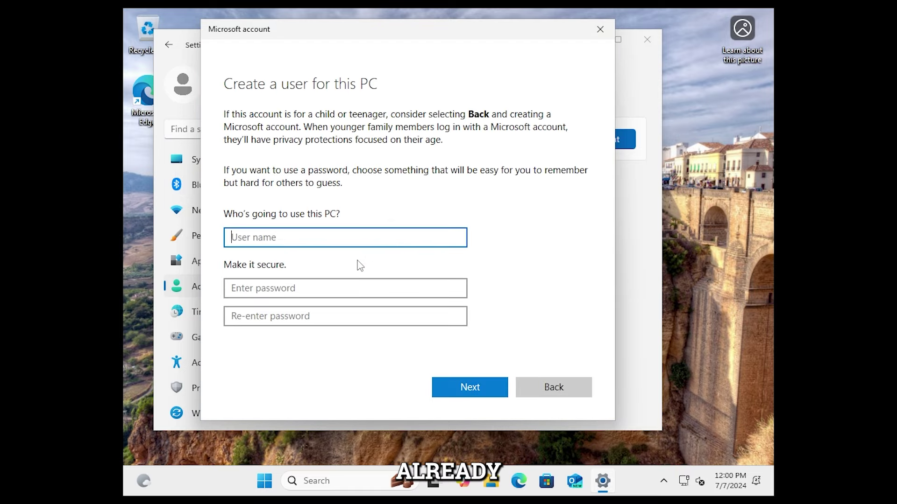
Step: Create local user 'StillWorksMethod2' with a password and make it an administrator
{"action": "type", "text": "StillWorksMethod2"}
{"action": "left_click", "coordinate": [324, 287]}
{"action": "type", "text": "youtube"}
{"action": "left_click", "coordinate": [324, 316]}
{"action": "type", "text": "youtub"}
{"action": "left_click_drag", "start_coordinate": [271, 317], "coordinate": [157, 324]}
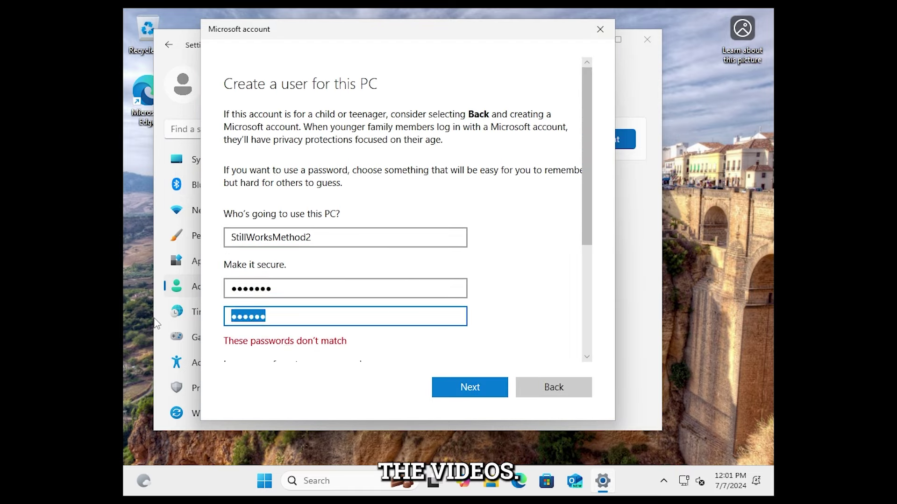
{"action": "type", "text": "youtubeyoutube"}
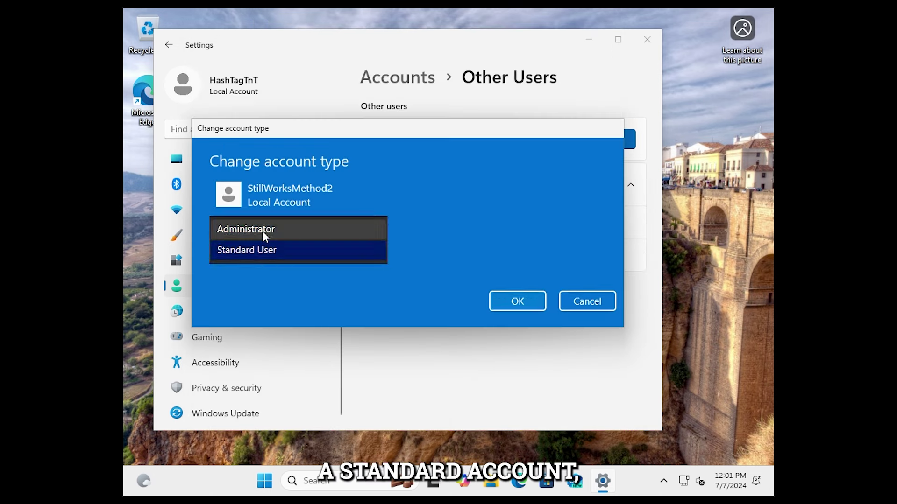
{"action": "left_click", "coordinate": [262, 232]}
{"action": "left_click", "coordinate": [509, 299]}
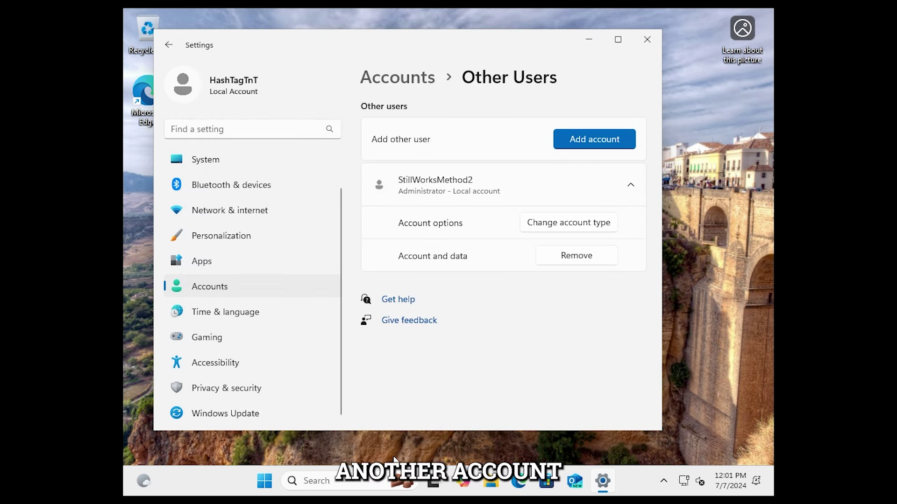
Step: Launch Command Prompt as administrator from Start search and maximize it
{"action": "left_click", "coordinate": [264, 480]}
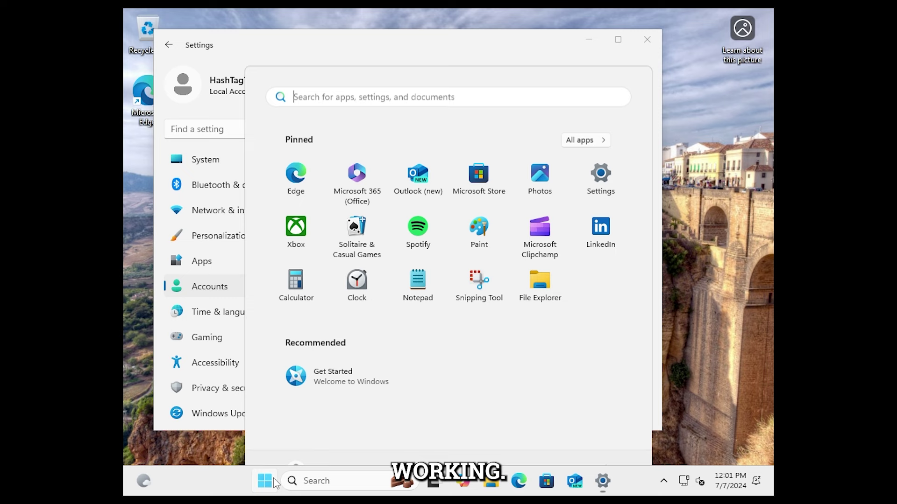
{"action": "type", "text": "command"}
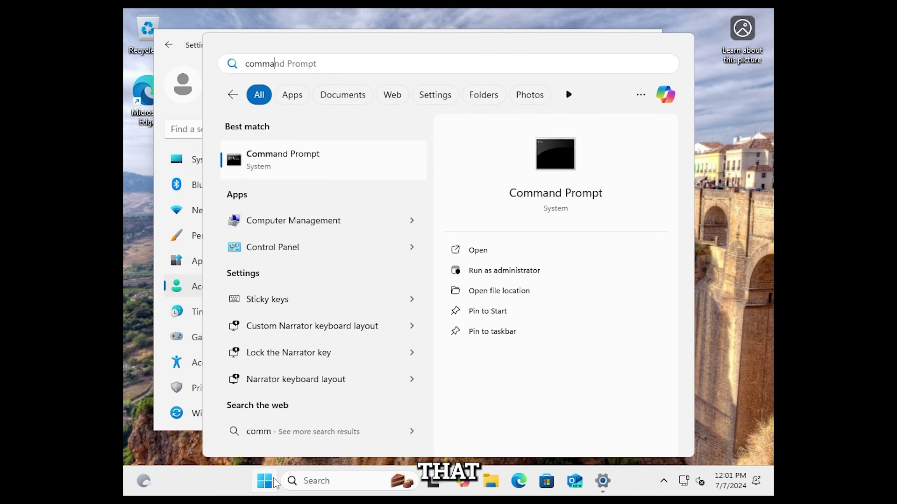
{"action": "left_click", "coordinate": [517, 276]}
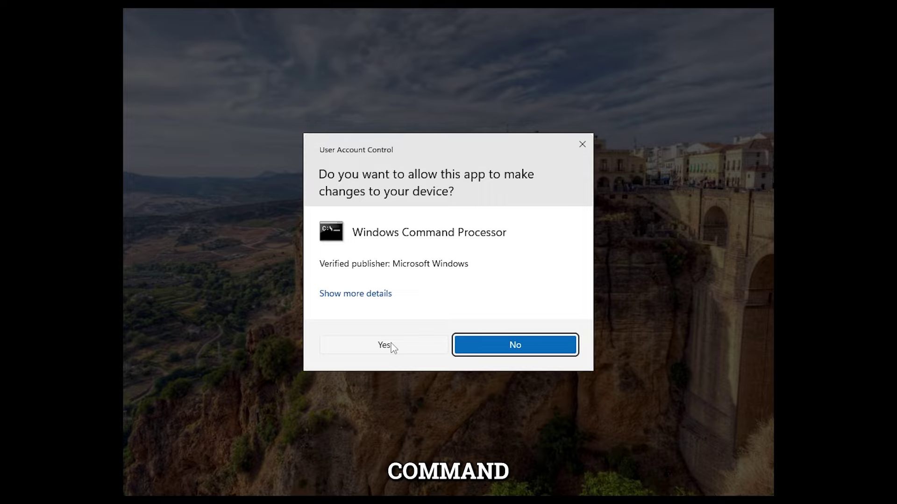
{"action": "left_click", "coordinate": [384, 345]}
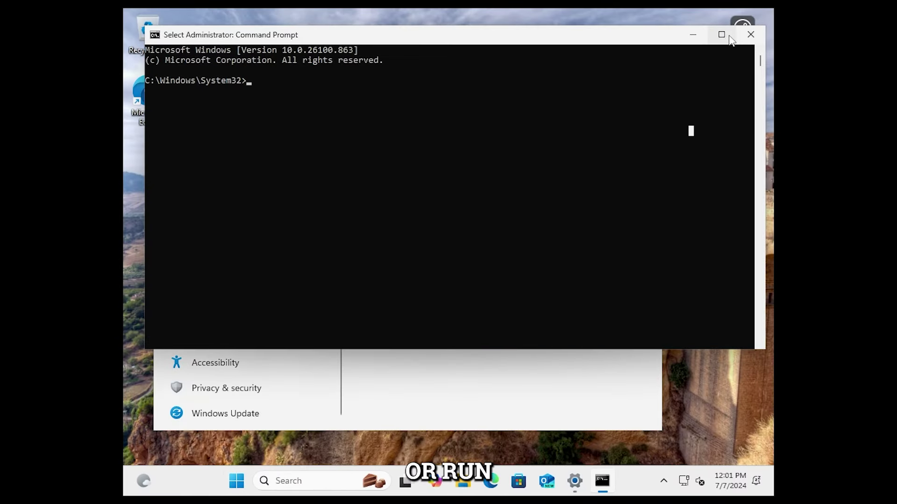
{"action": "left_click", "coordinate": [721, 34]}
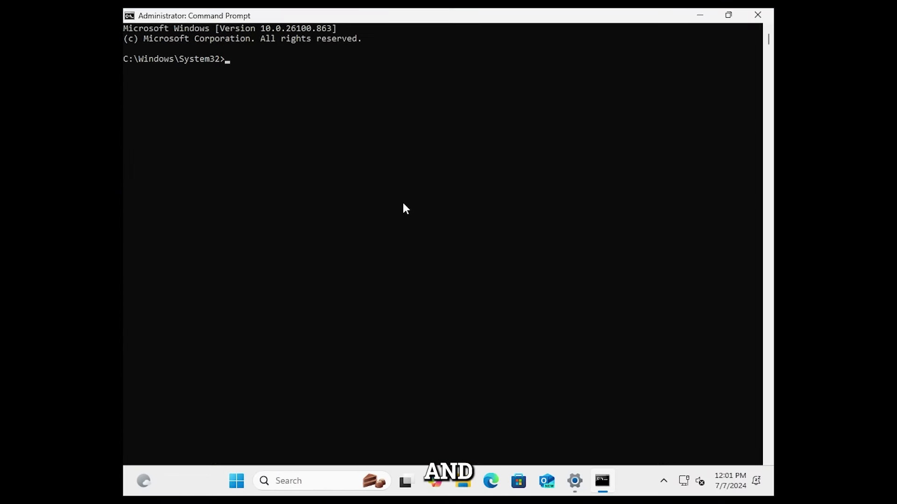
Step: Run net user and highlight Administrator in the listed accounts
{"action": "scroll", "coordinate": [406, 208], "scroll_direction": "up", "scroll_amount": 3}
{"action": "type", "text": "ne"}
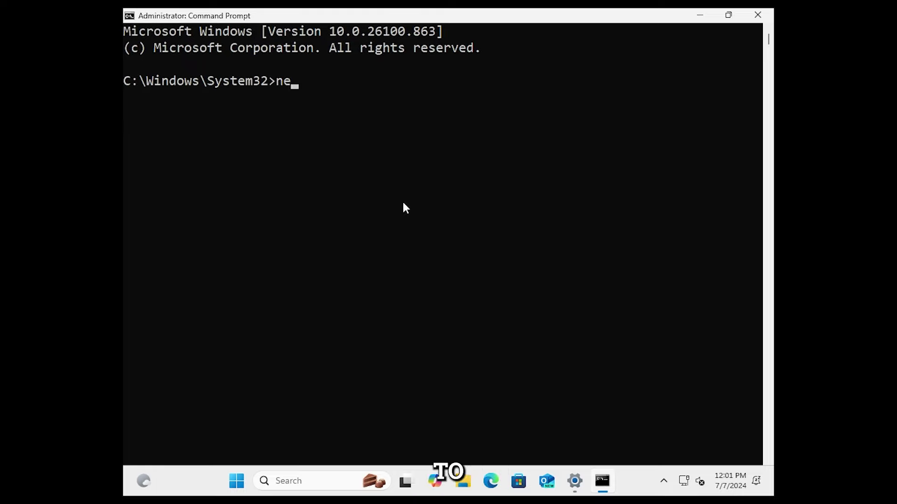
{"action": "type", "text": "t user"}
{"action": "key", "text": "Return"}
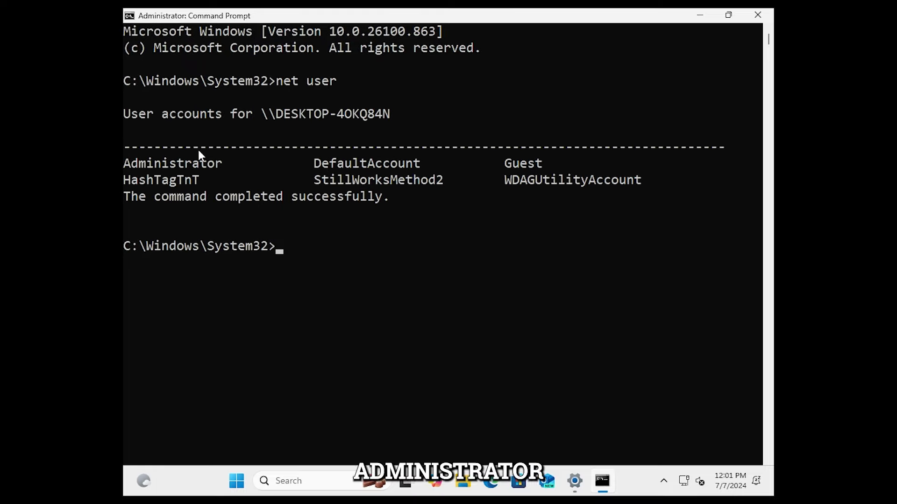
{"action": "double_click", "coordinate": [195, 163]}
{"action": "left_click", "coordinate": [285, 245]}
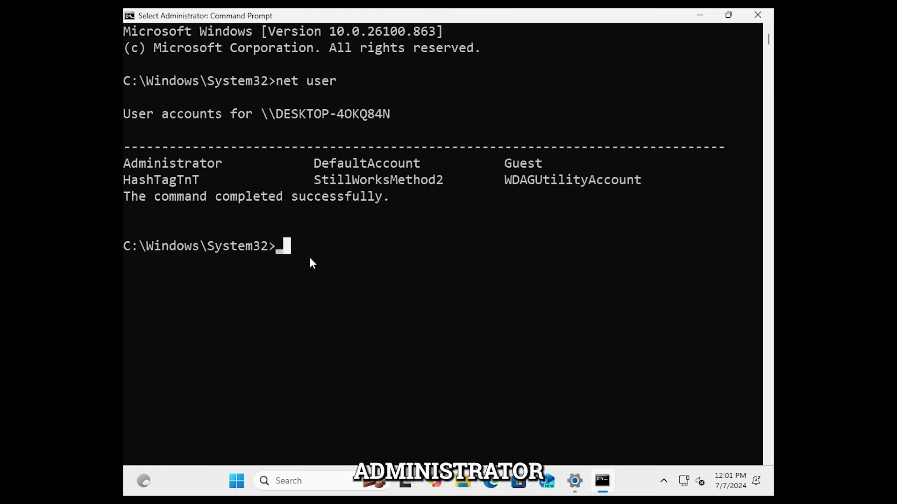
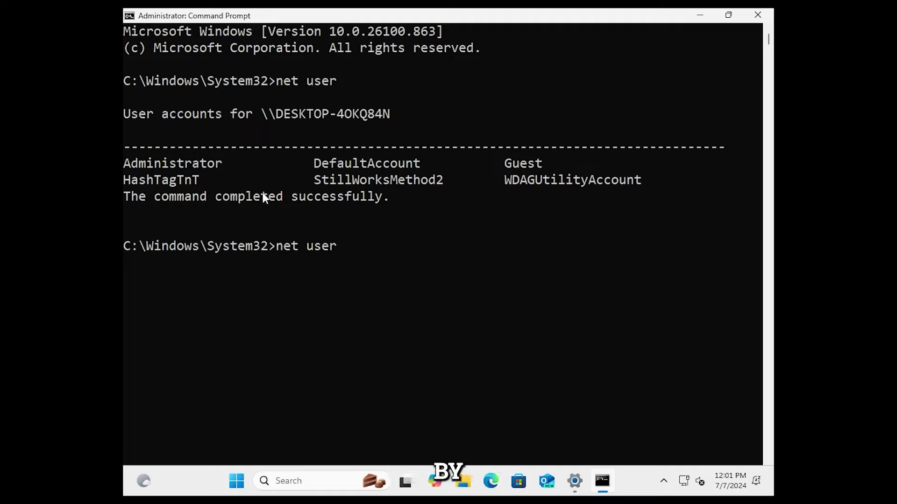
Step: Enter 'net user Administrator' at the prompt by pasting the copied account name
{"action": "type", "text": "net user"}
{"action": "right_click", "coordinate": [367, 249]}
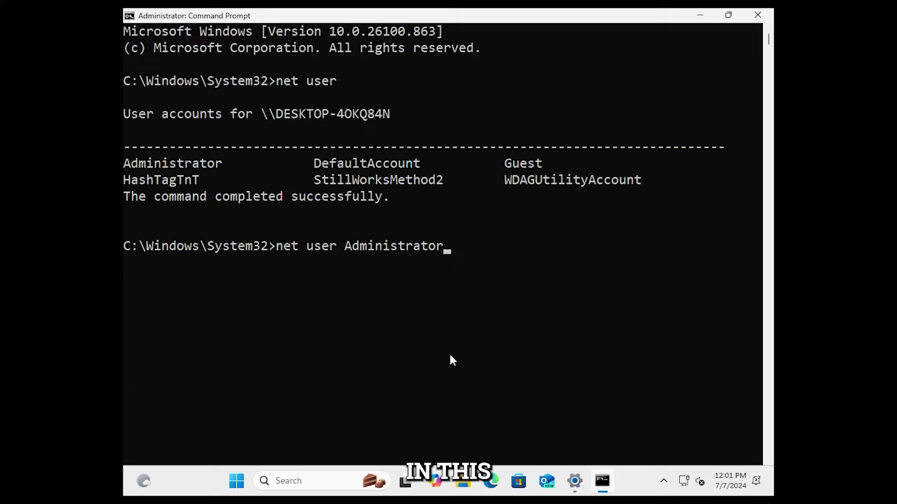